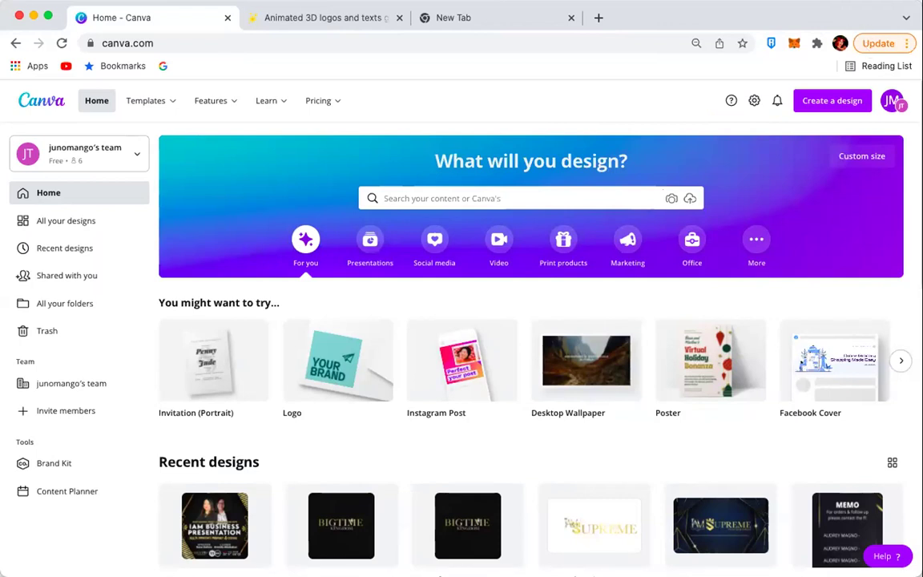
Sign out of the Canva account and log back in with the first suggested Google account.
click(892, 102)
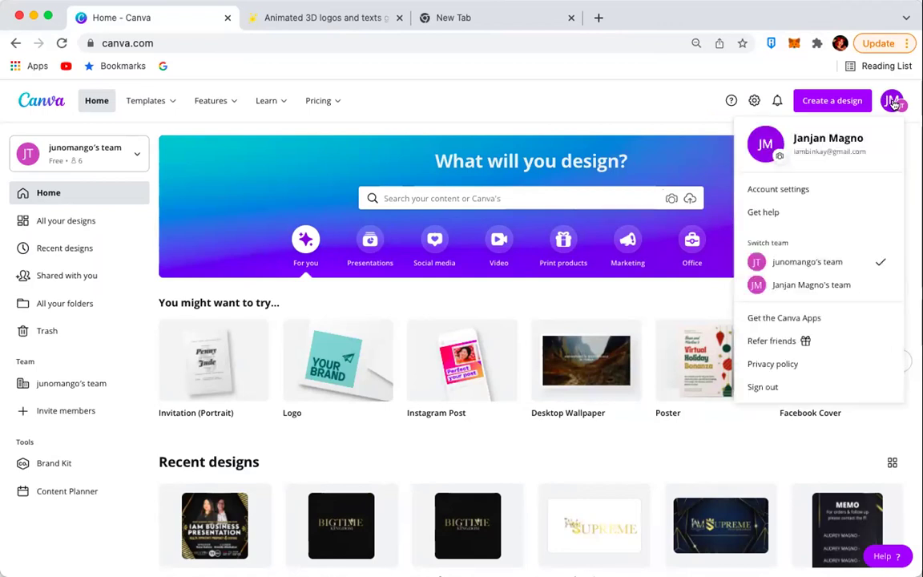
click(769, 388)
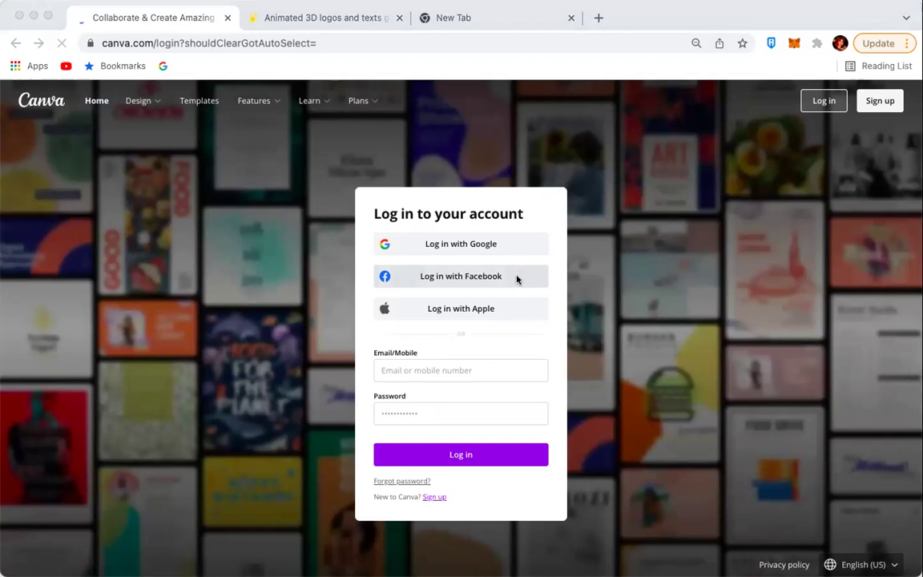
click(517, 279)
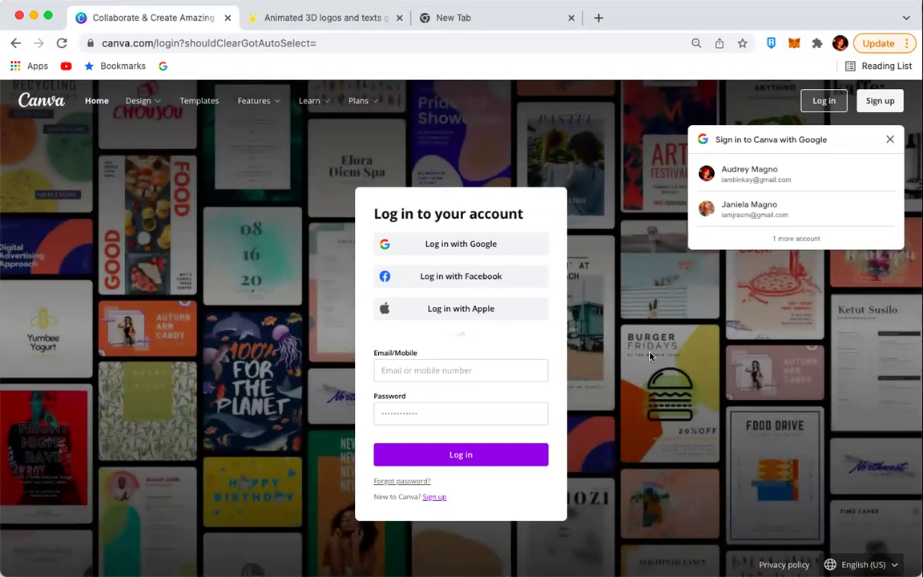
click(747, 173)
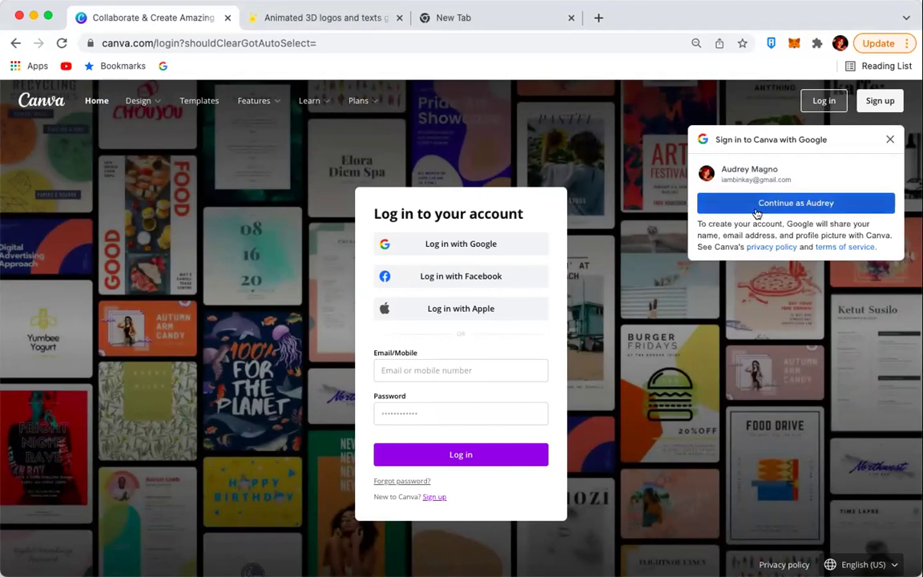
click(757, 205)
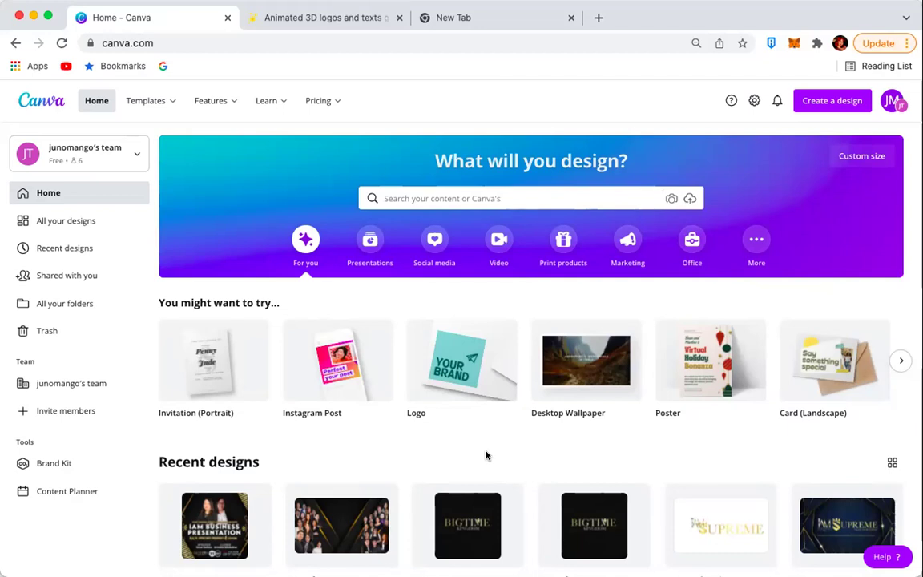
Browse the suggested design types on the home page, through to the menu and poster formats and back to the beginning.
click(901, 360)
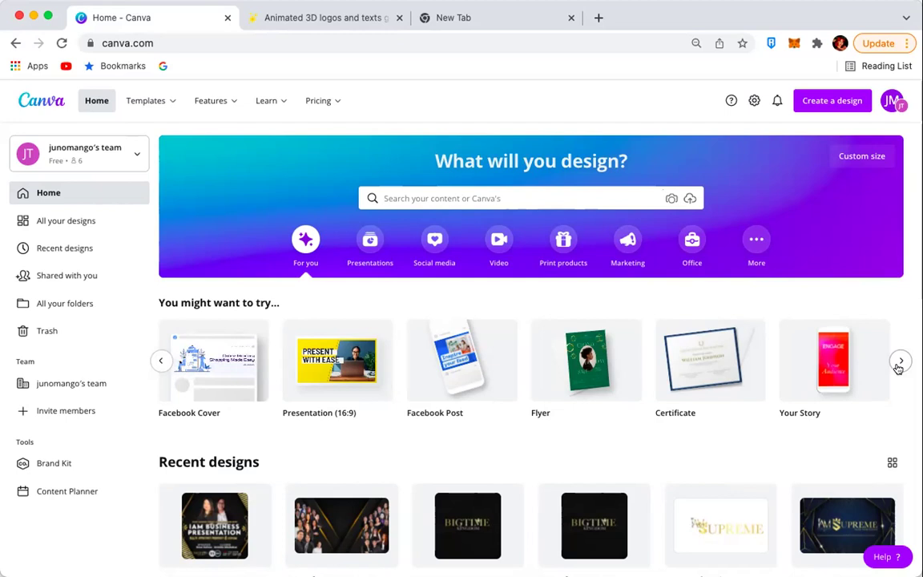
click(901, 361)
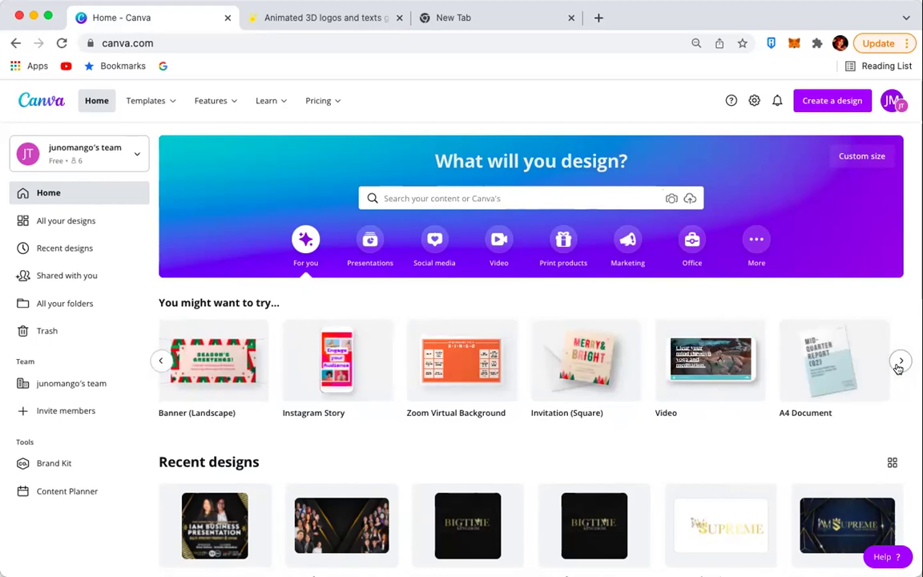
click(900, 362)
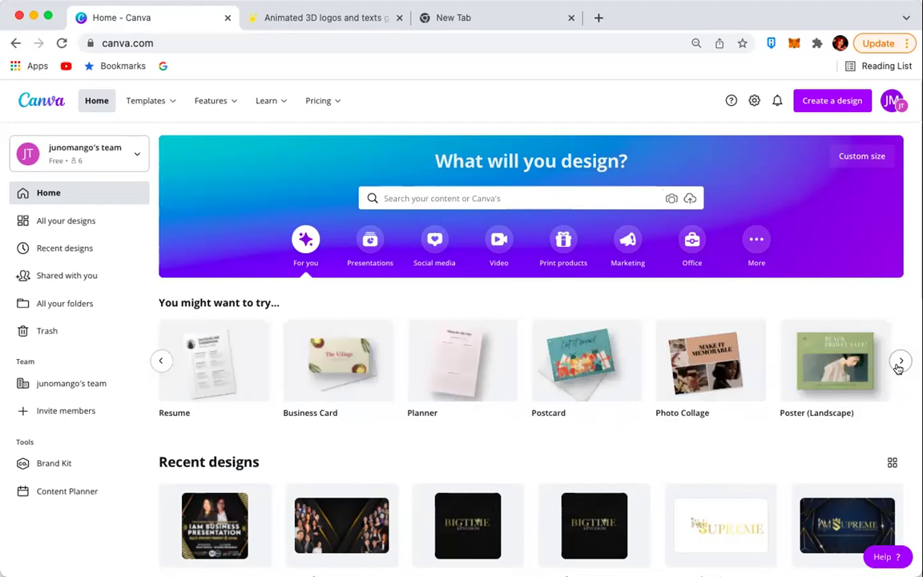
click(900, 361)
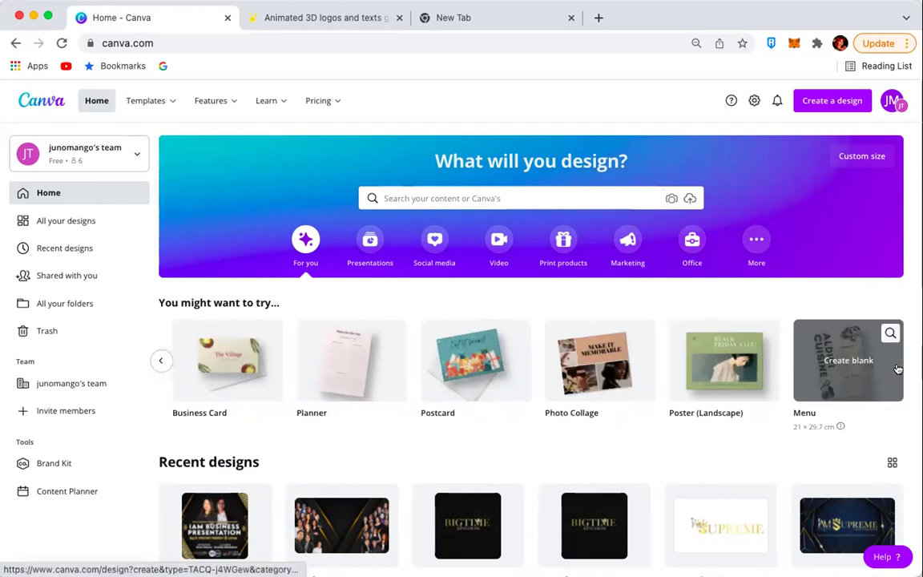
click(163, 362)
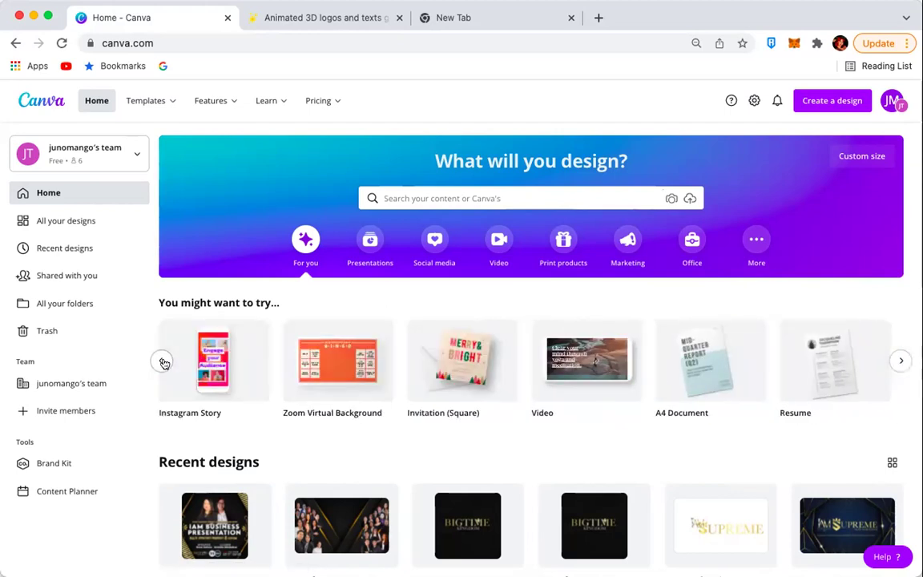
click(162, 363)
click(163, 363)
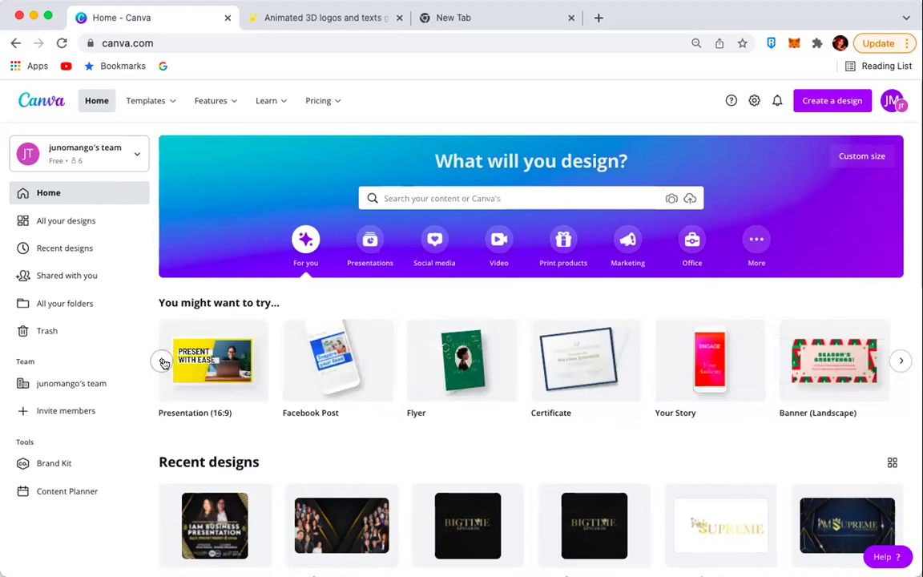
click(163, 363)
click(163, 362)
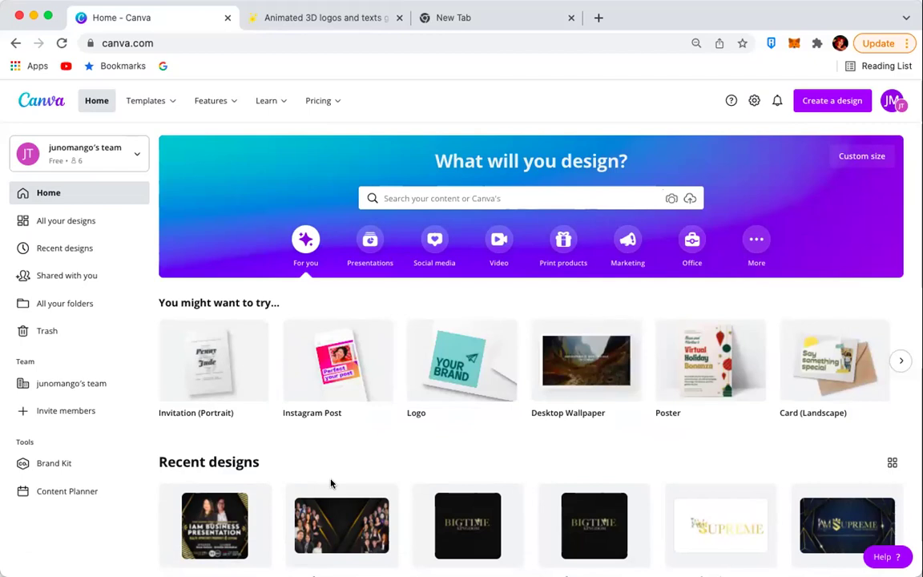
Look through the recent designs on the Canva home page and return to the suggested design types.
scroll(328, 475, down, 1)
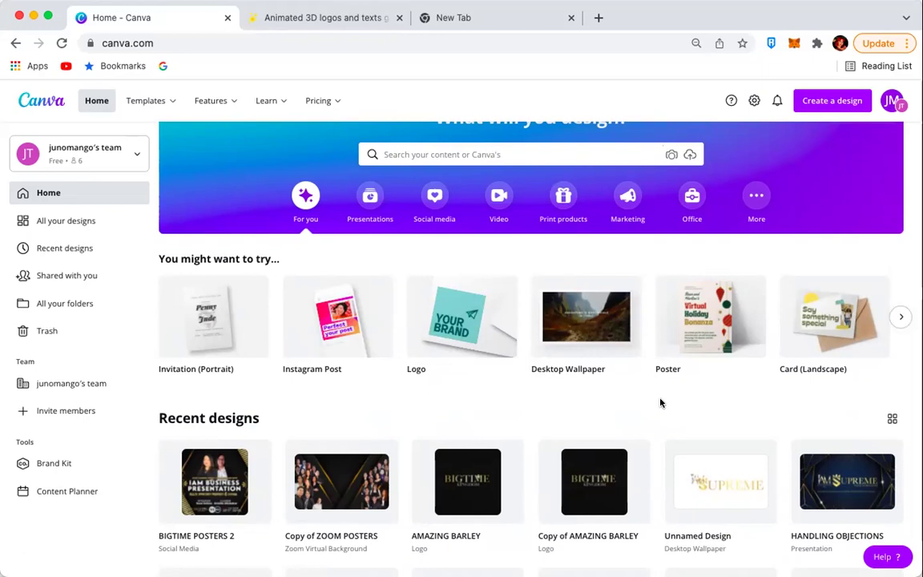
scroll(660, 402, down, 4)
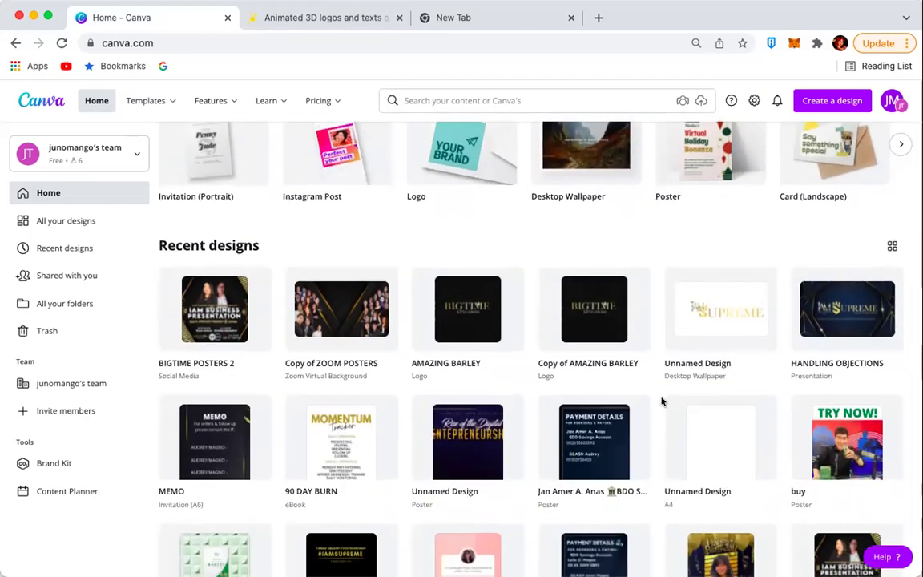
scroll(661, 400, down, 3)
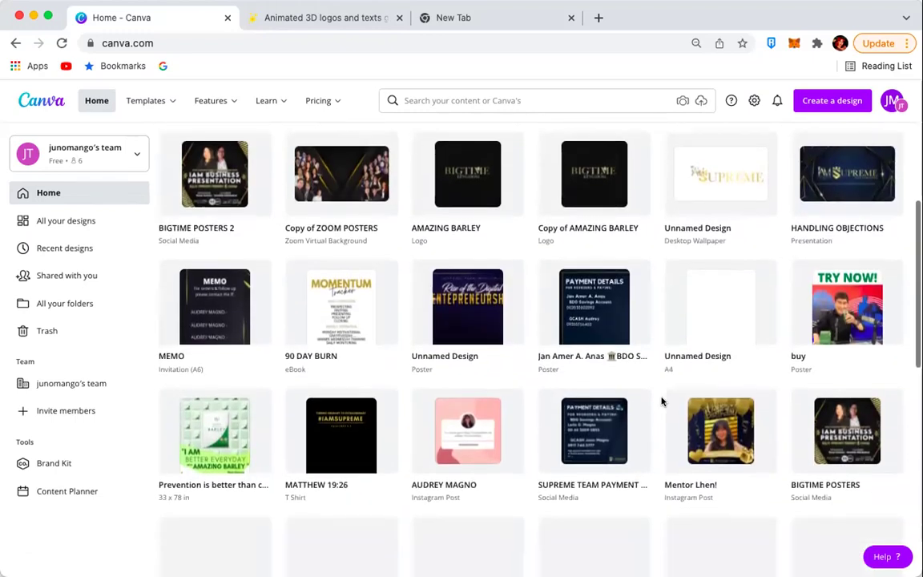
scroll(661, 401, up, 1)
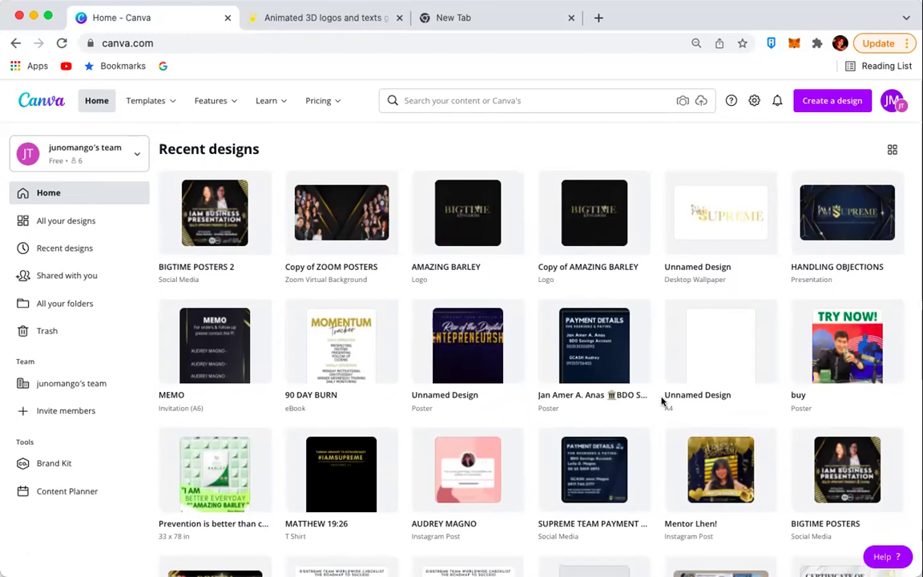
scroll(661, 401, up, 1)
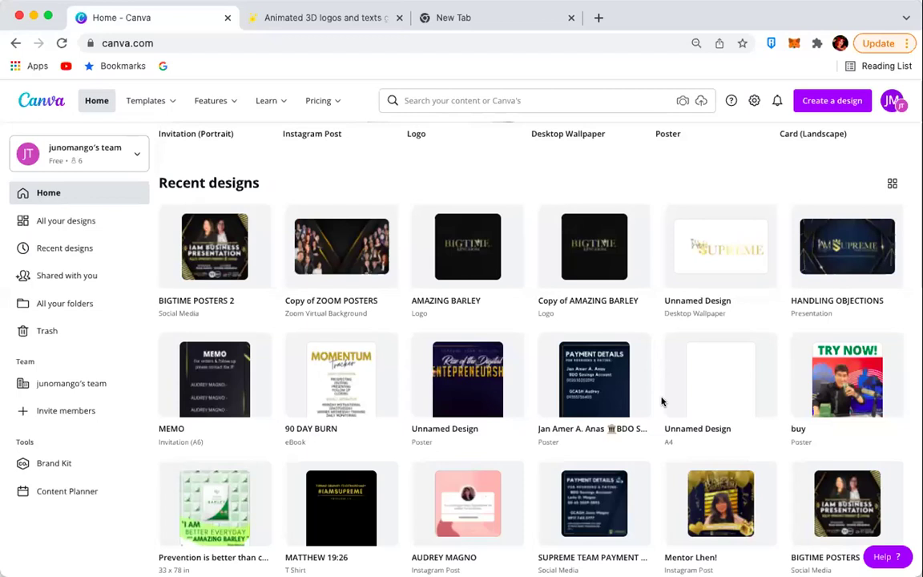
scroll(641, 393, up, 4)
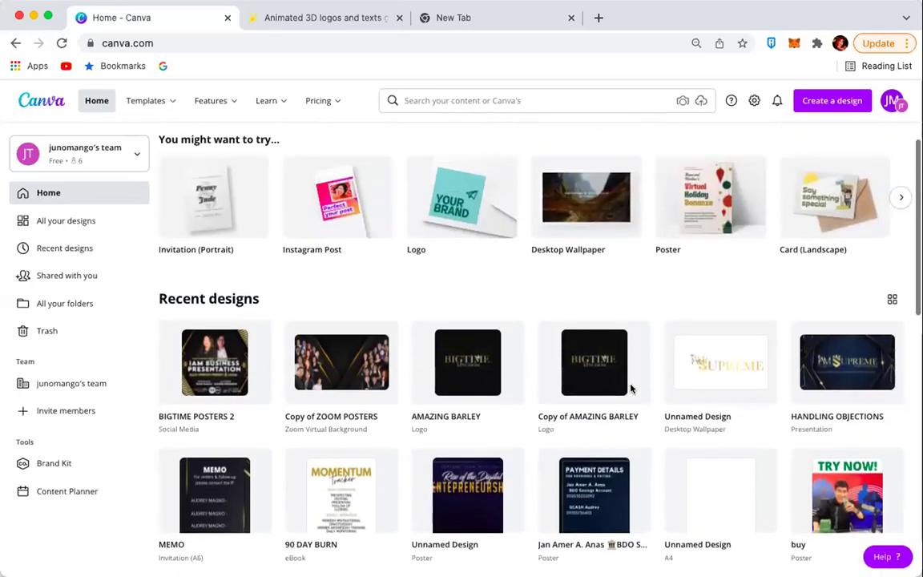
scroll(562, 351, up, 1)
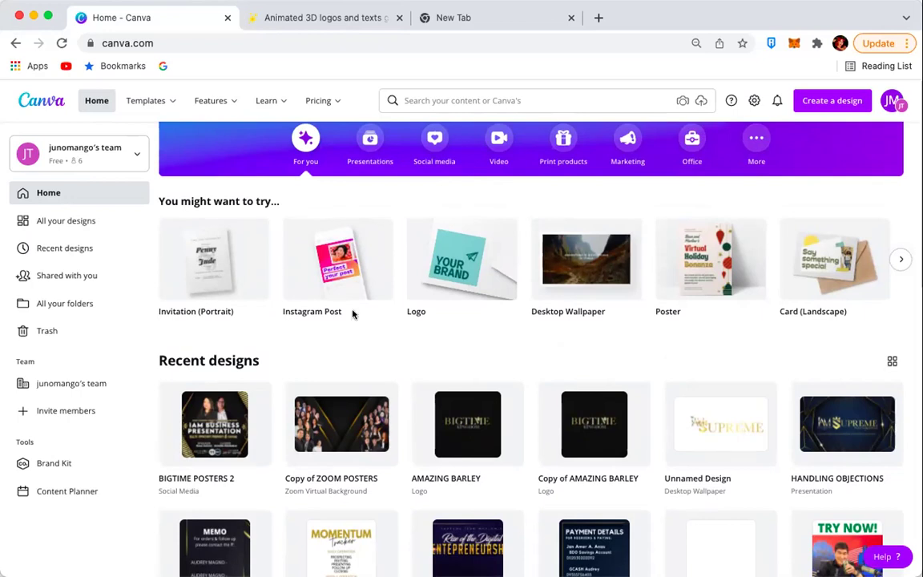
Switch to the TextStudio site and examine its gallery of 3D logo and text styles.
mouse_move(353, 314)
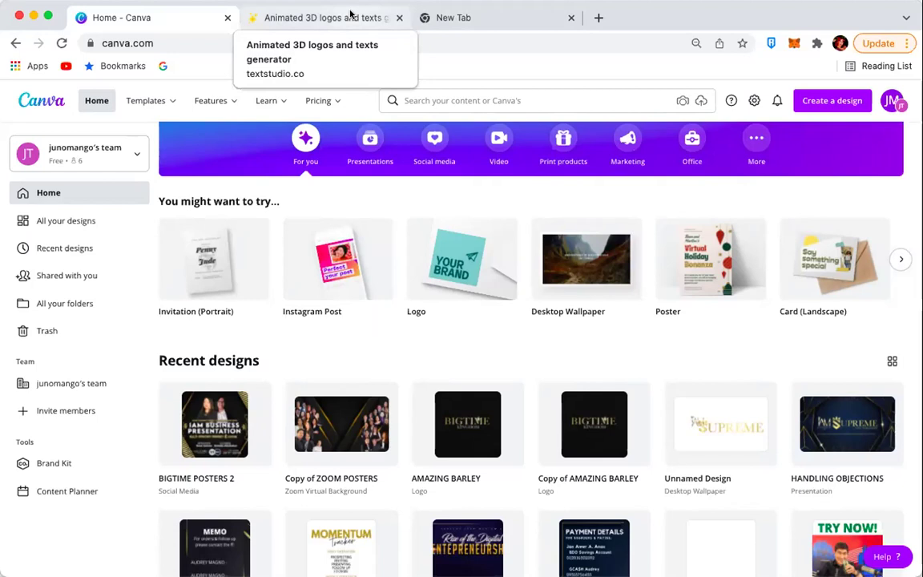
click(302, 18)
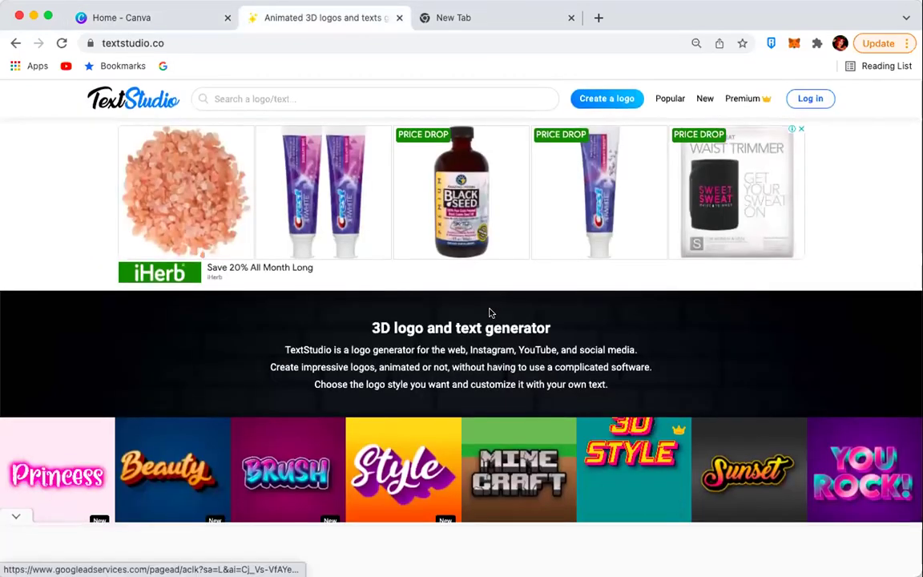
scroll(490, 321, down, 3)
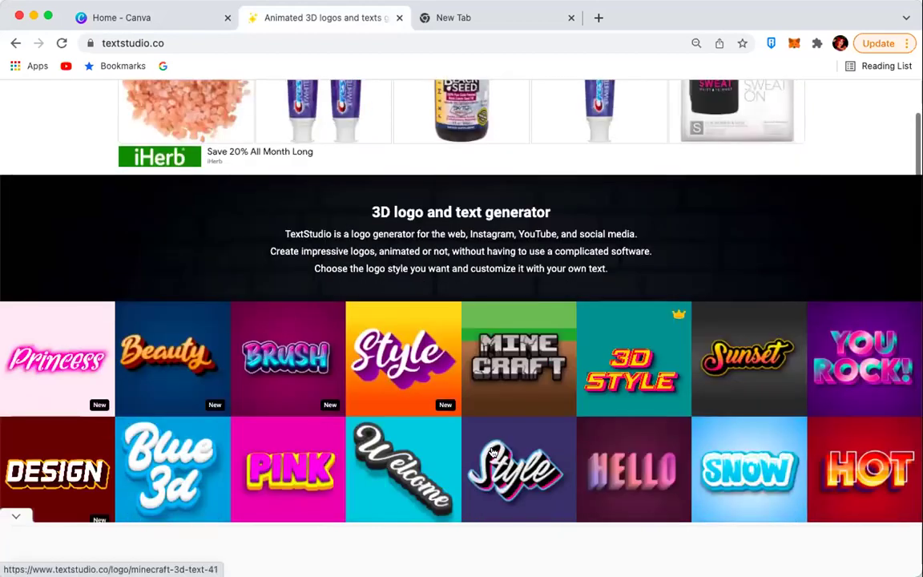
scroll(493, 453, down, 3)
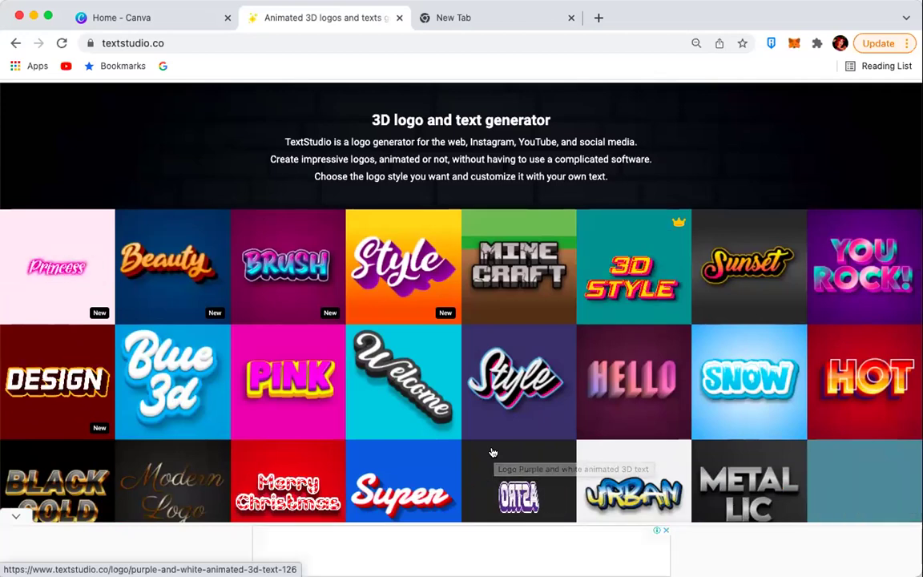
scroll(493, 452, down, 2)
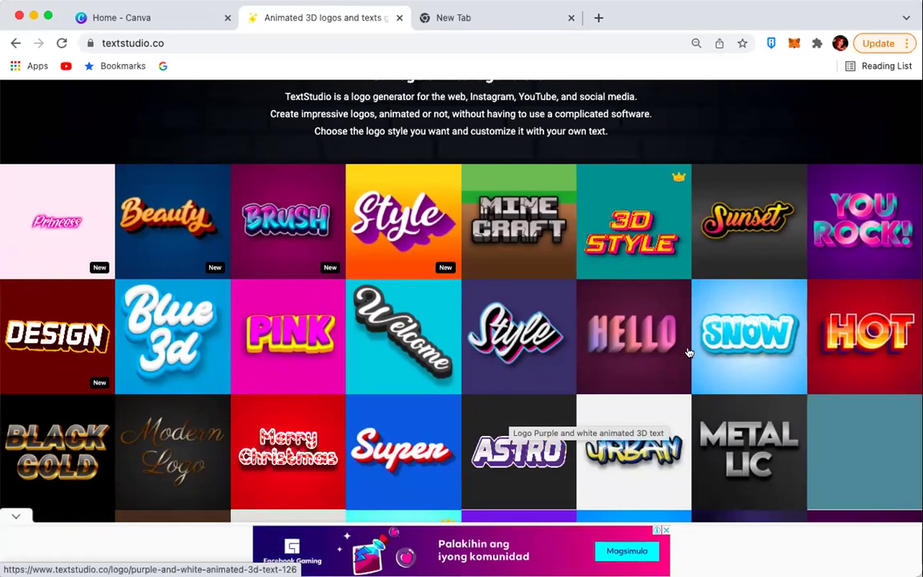
Open remove.bg/upload in the empty browser tab, check back on TextStudio while it loads, and return to the upload page.
click(477, 12)
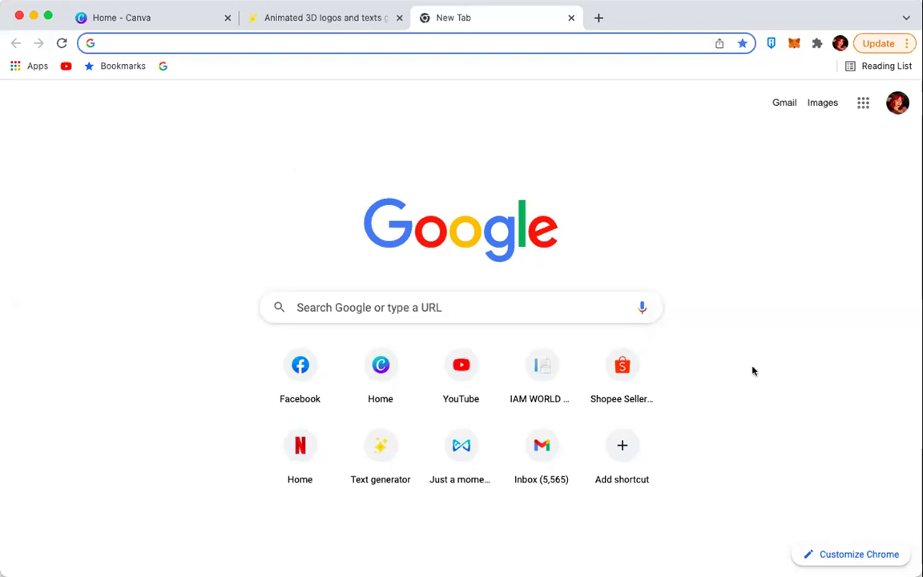
click(471, 41)
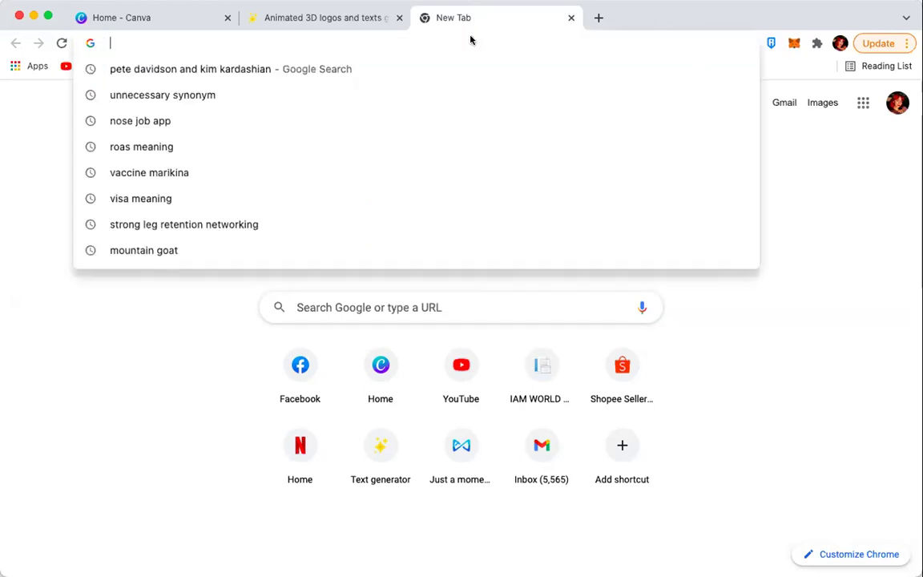
text(remove.bg/upload)
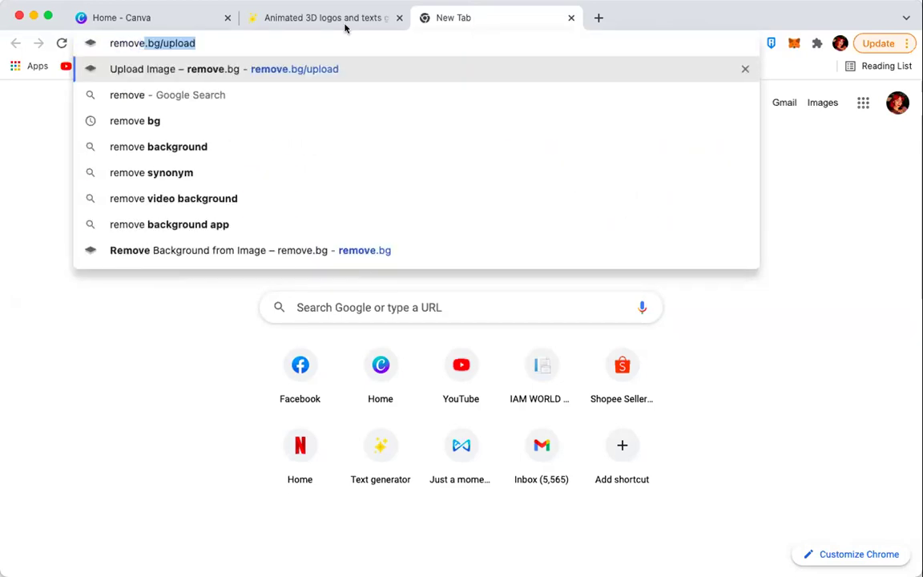
key(Return)
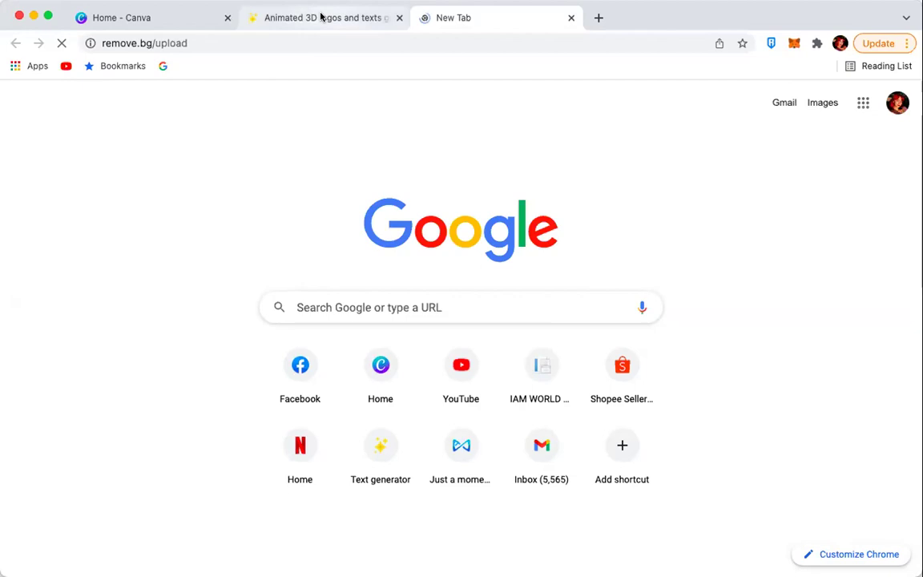
click(310, 17)
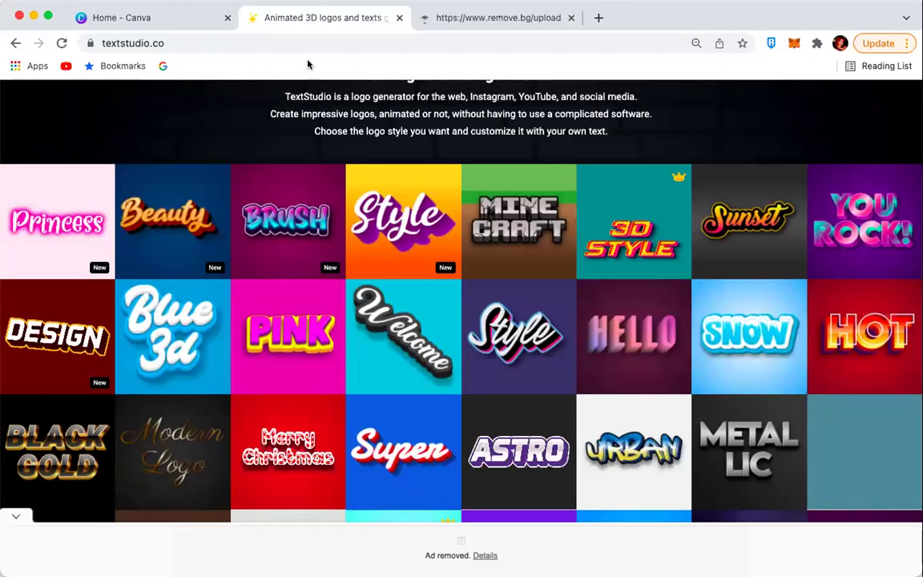
click(481, 17)
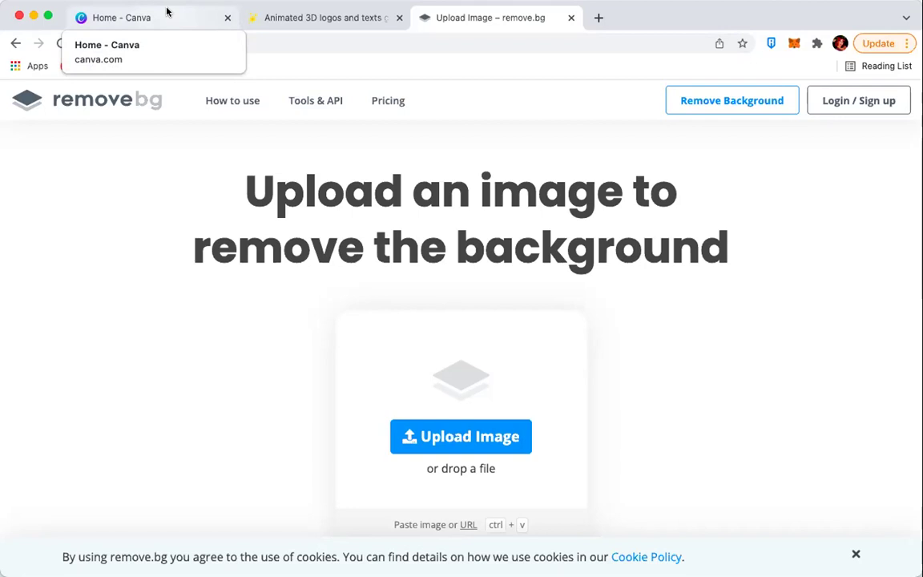
Switch to Canva, replace its home tab with the recent design BIGTIME POSTERS 2, and collapse the editor's template panel.
click(133, 19)
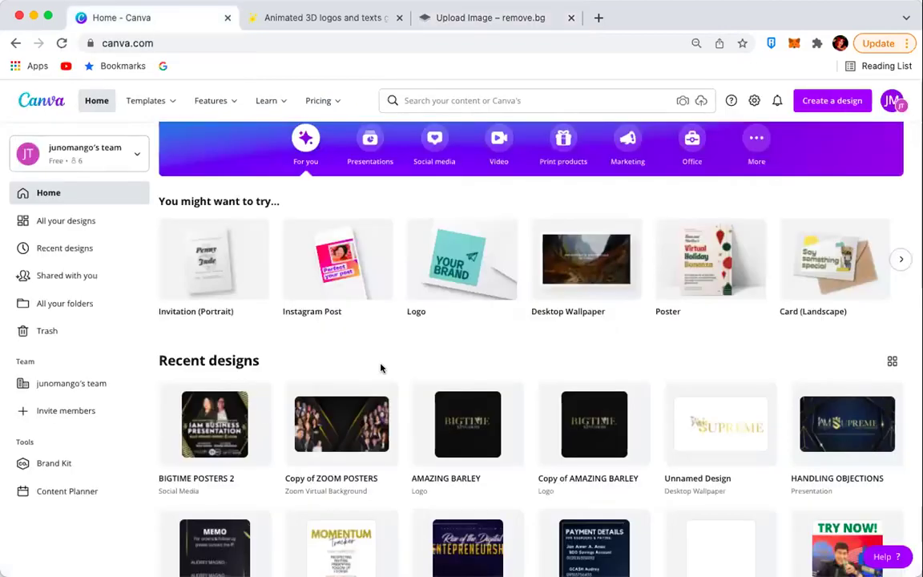
scroll(380, 368, up, 1)
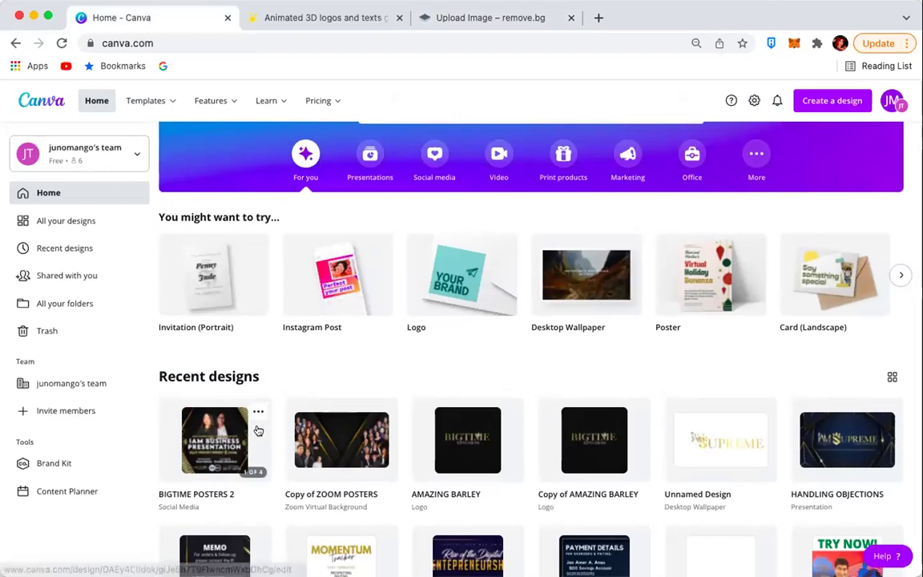
click(223, 425)
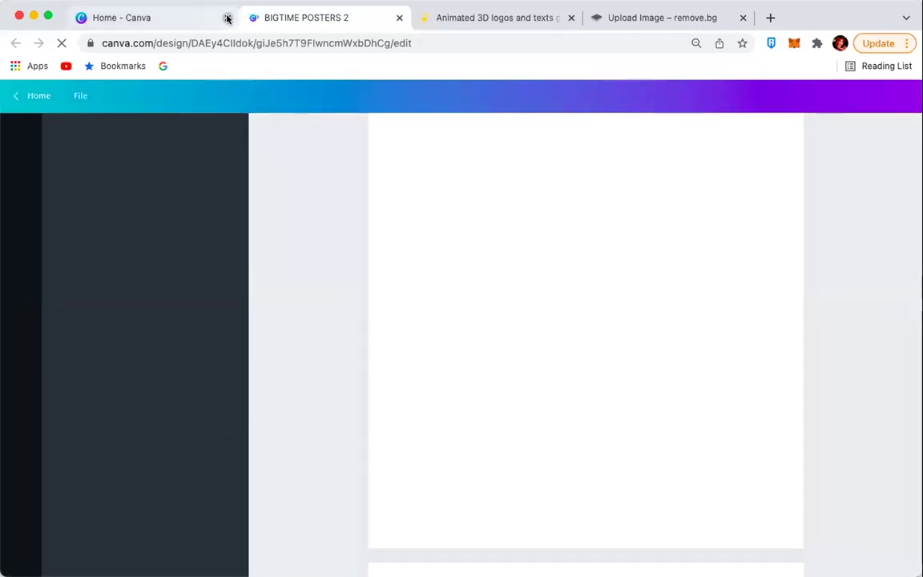
click(228, 18)
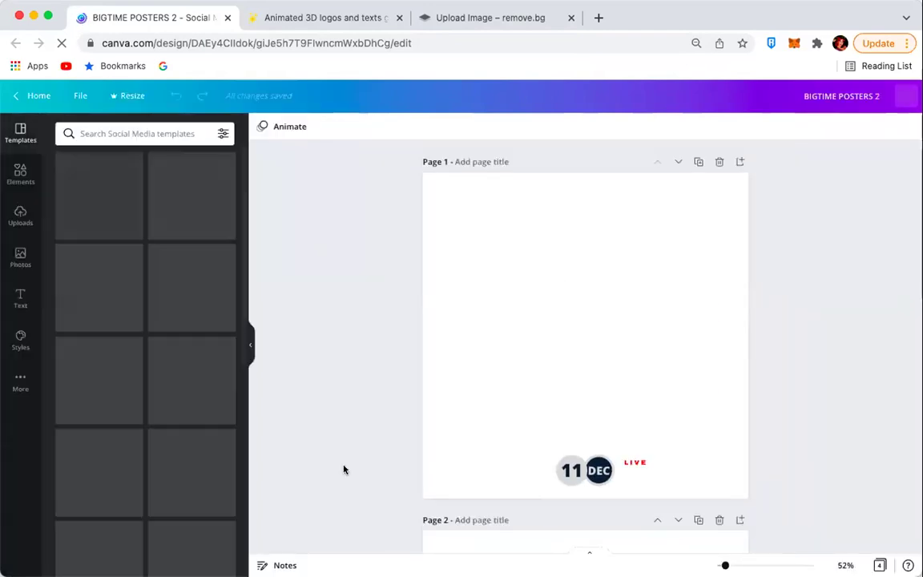
click(251, 342)
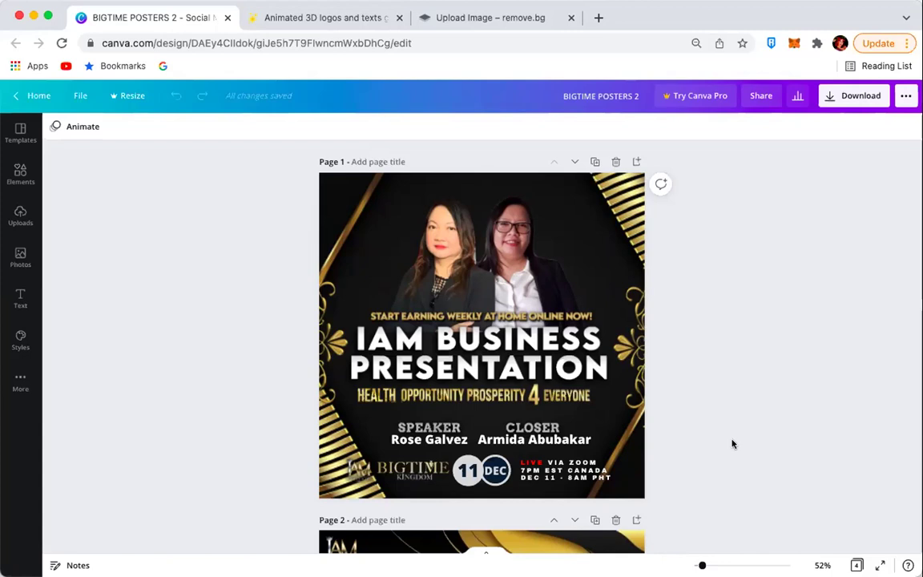
Review the four existing poster pages and add a blank page after page 4.
scroll(733, 433, down, 3)
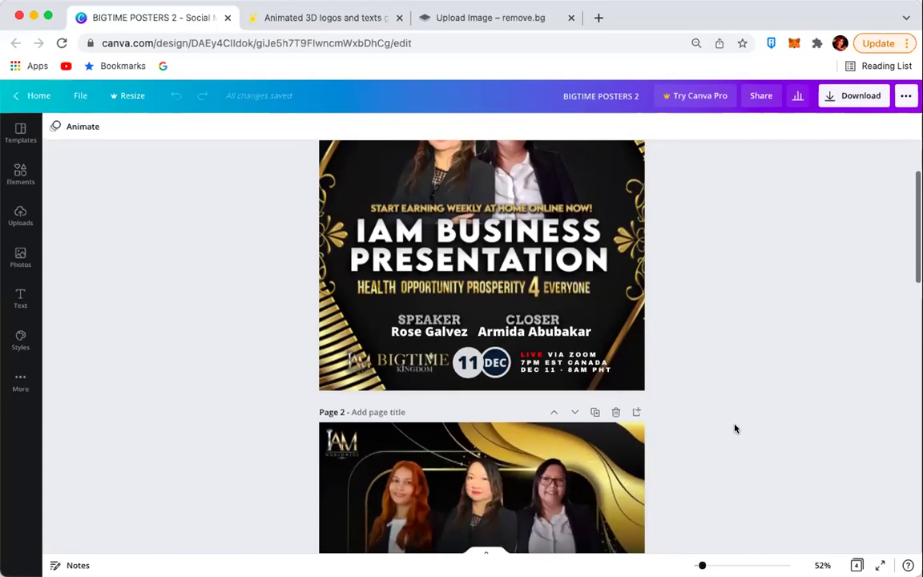
scroll(734, 429, down, 15)
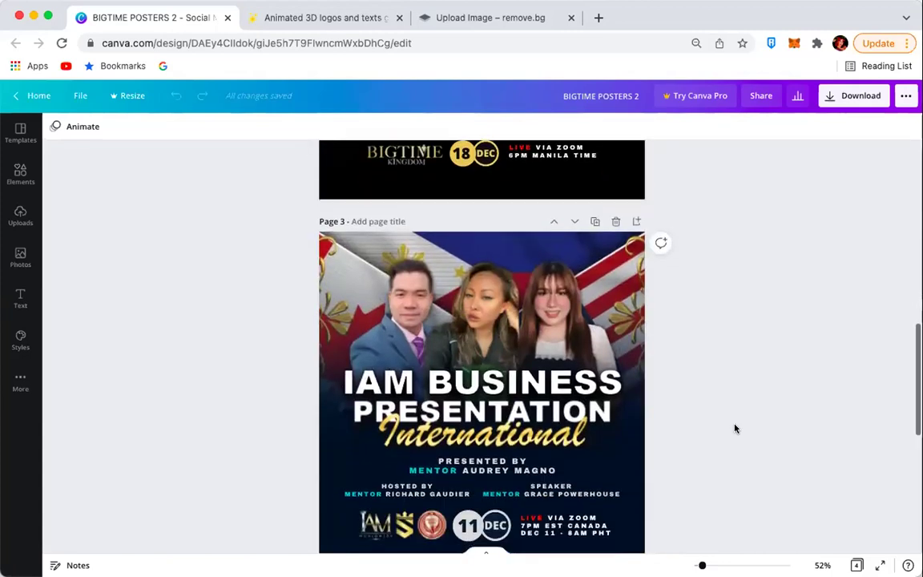
scroll(733, 428, up, 9)
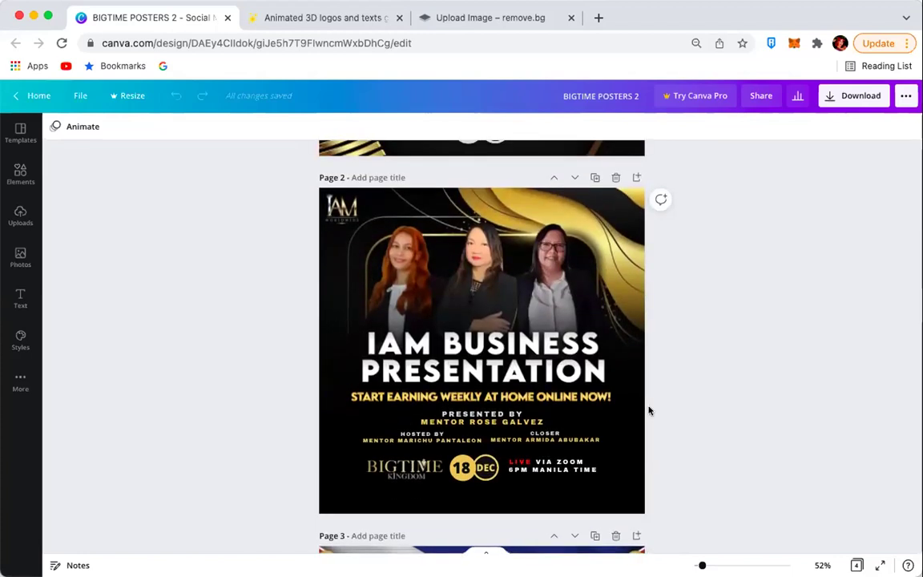
scroll(653, 411, down, 7)
scroll(655, 410, down, 3)
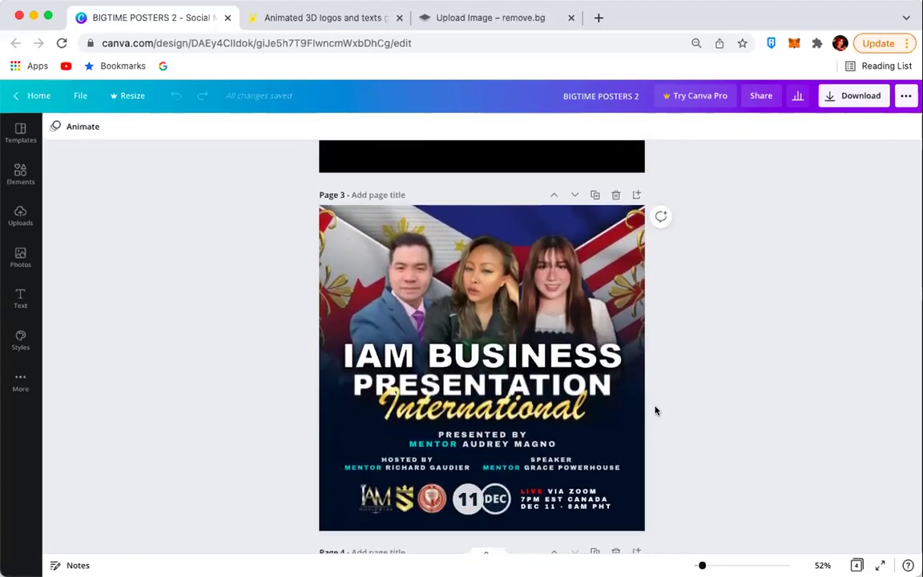
scroll(655, 410, down, 10)
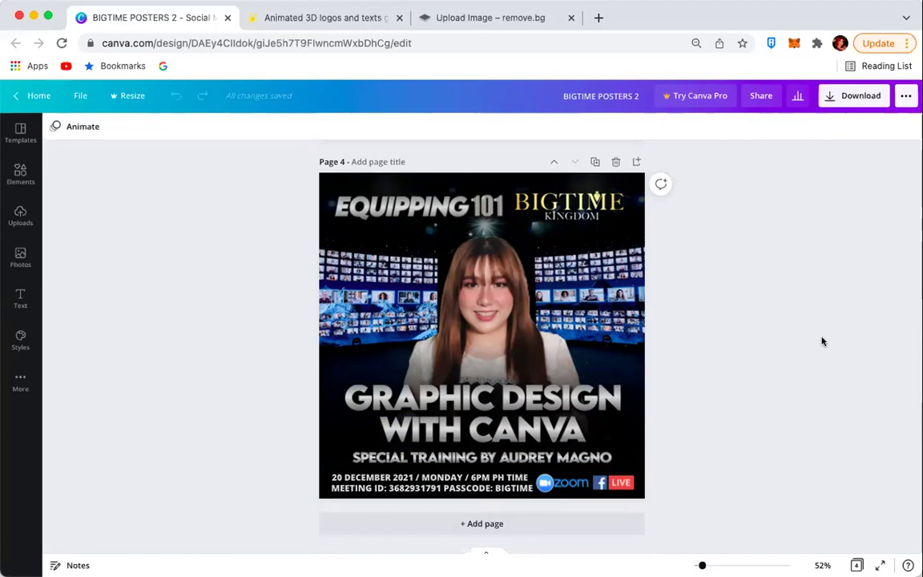
click(465, 525)
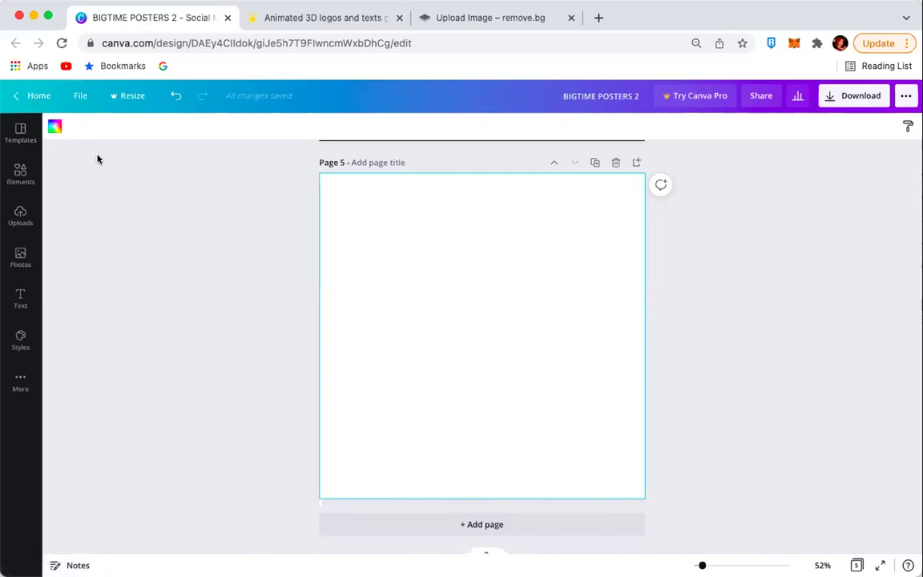
Examine the design's file commands and the available resize formats, leaving the design size as it is.
click(76, 96)
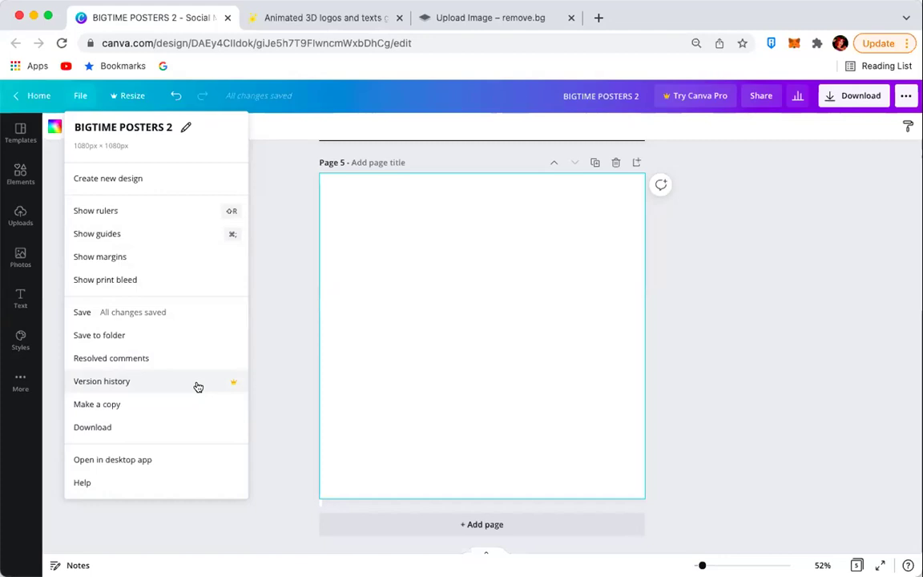
click(80, 98)
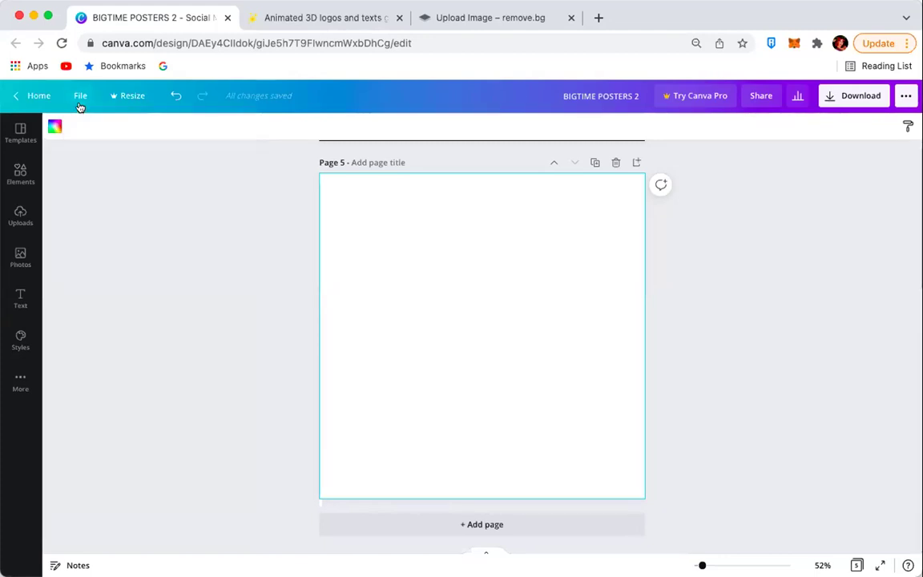
click(128, 97)
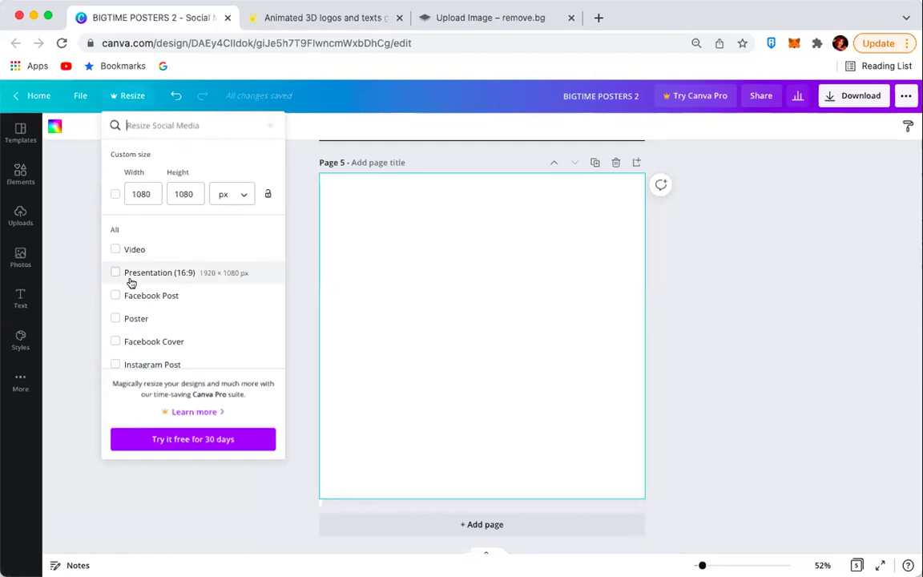
scroll(129, 282, down, 5)
scroll(131, 283, down, 10)
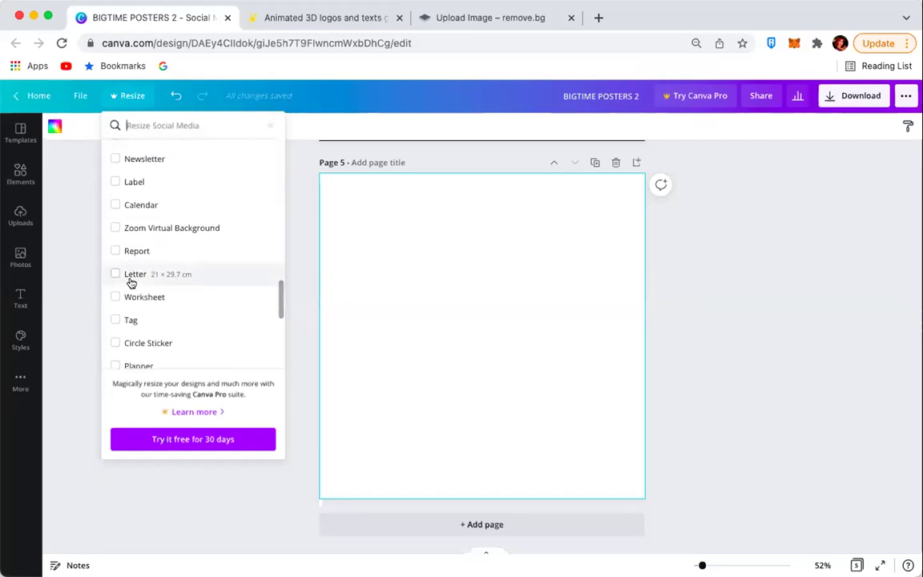
click(144, 89)
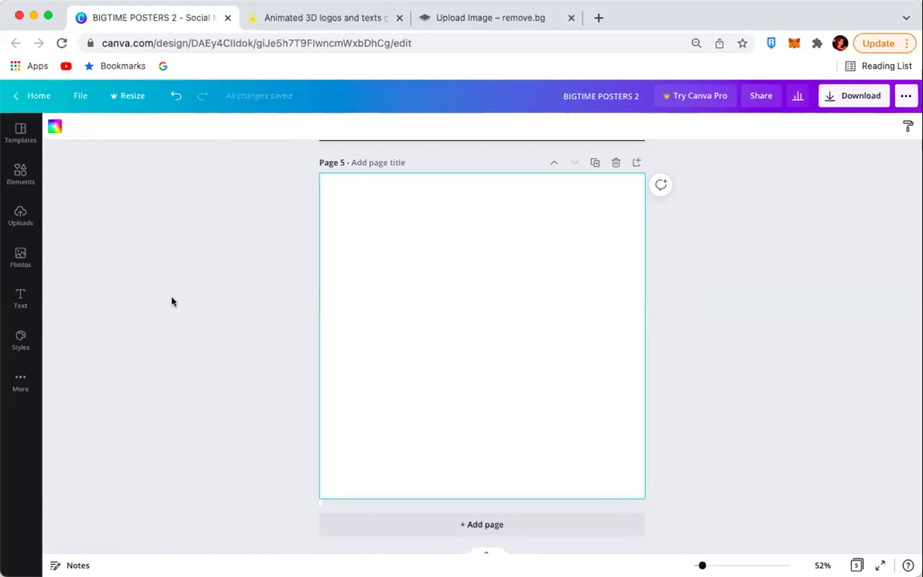
Delete the woman's portrait from the page 4 poster, undo and redo the deletion, and undo it again.
scroll(172, 301, up, 10)
scroll(171, 302, down, 6)
drag(704, 375, 47, 556)
click(494, 323)
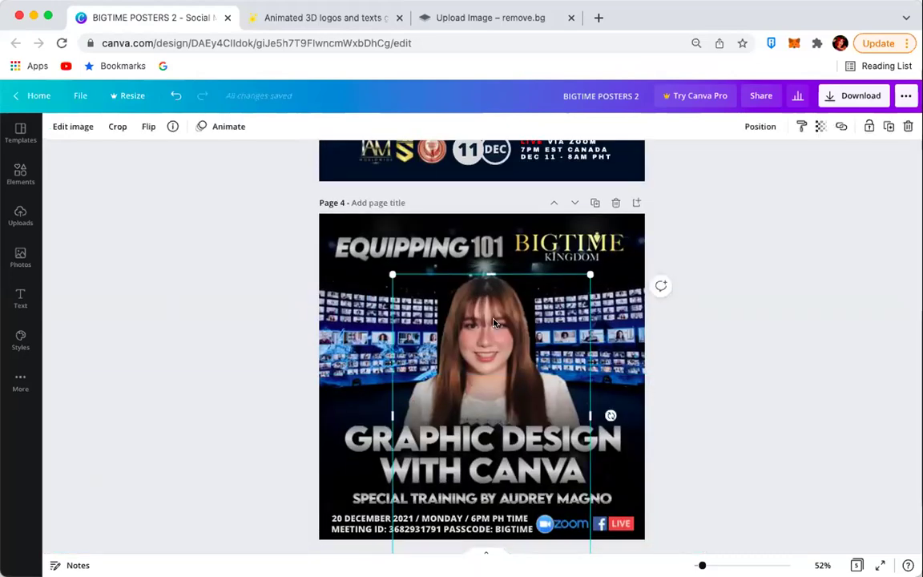
key(Delete)
click(176, 96)
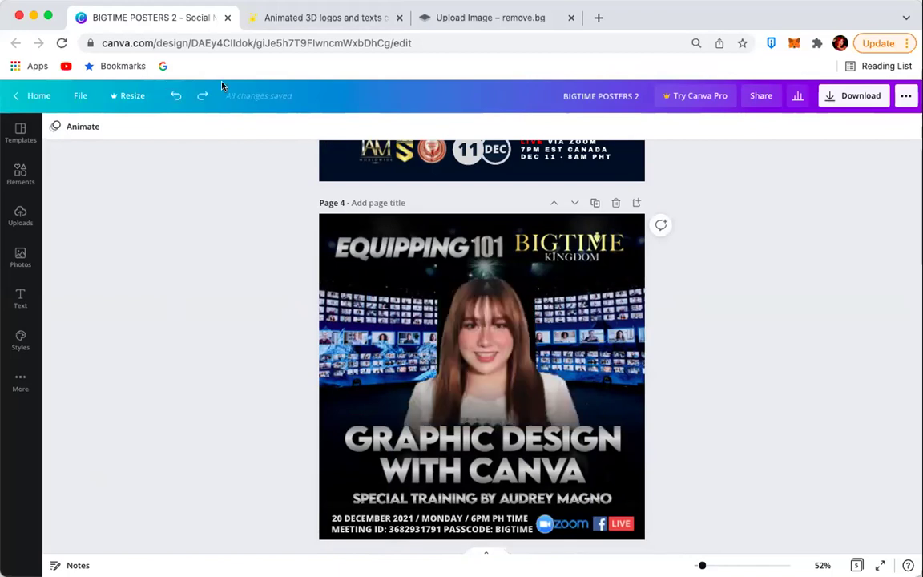
click(198, 99)
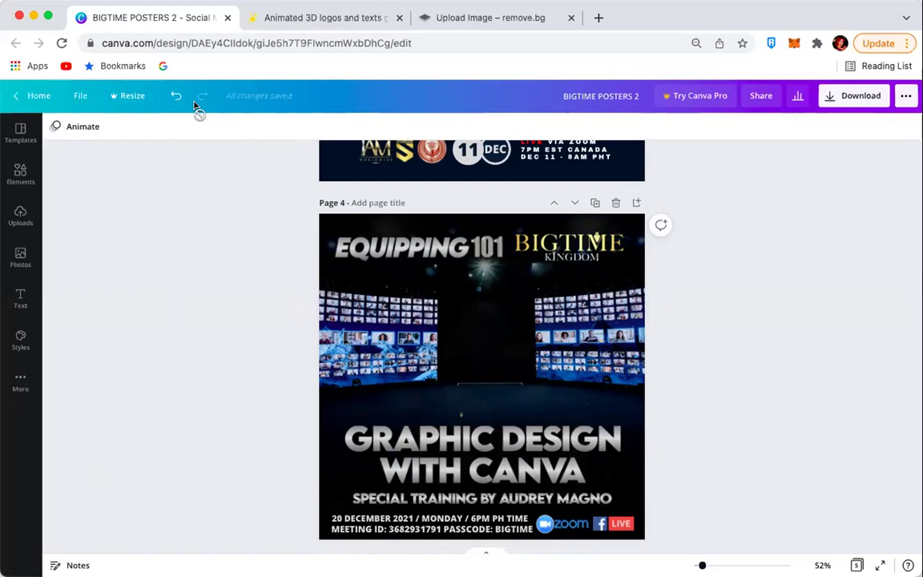
click(175, 97)
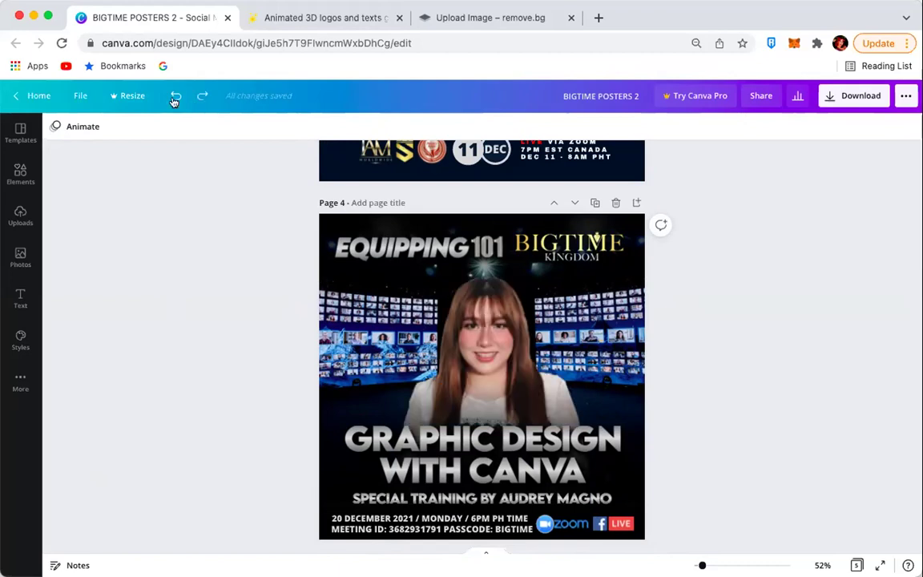
Rename the design as BIGTIME KINGDOM POSTERS 2.
click(617, 96)
text(KINGDOM)
click(762, 206)
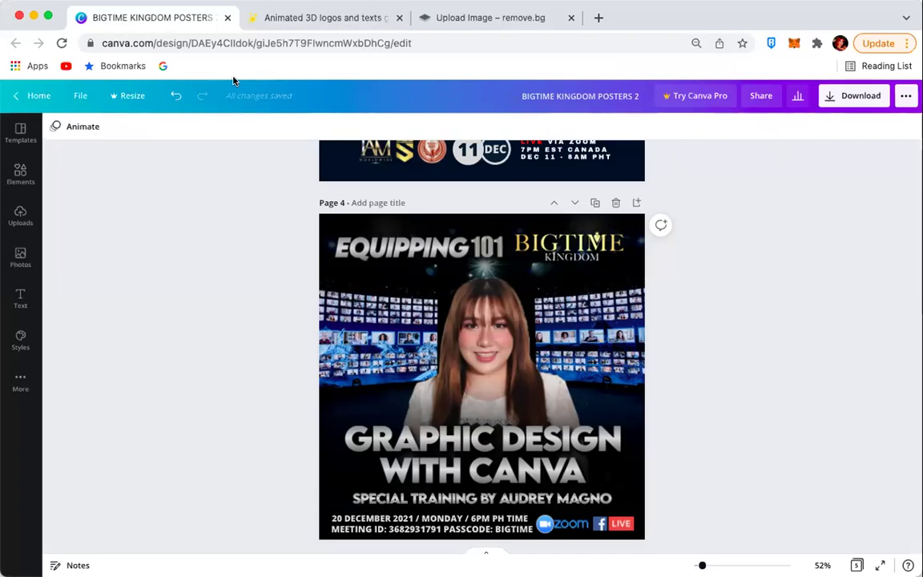
Copy the link that lets others edit the design, and check the design's insights.
click(754, 97)
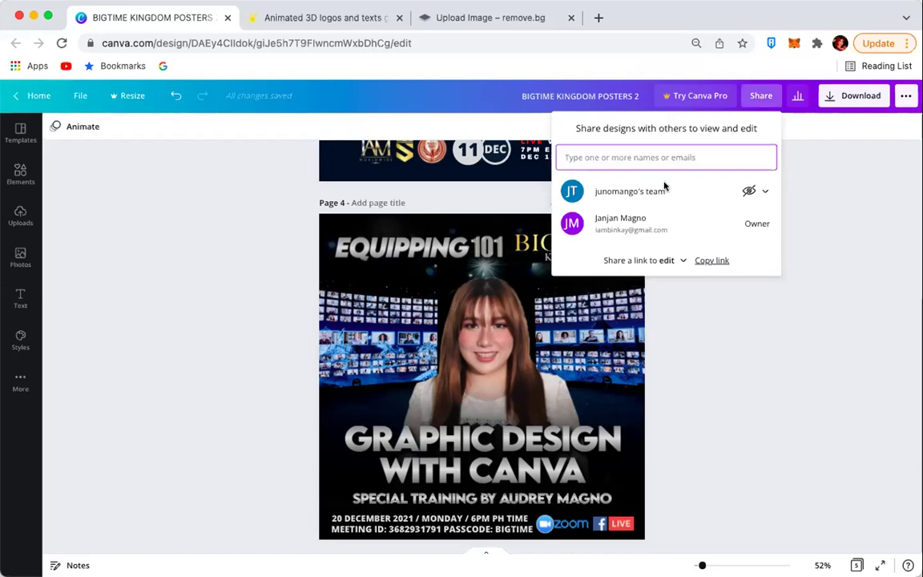
click(705, 261)
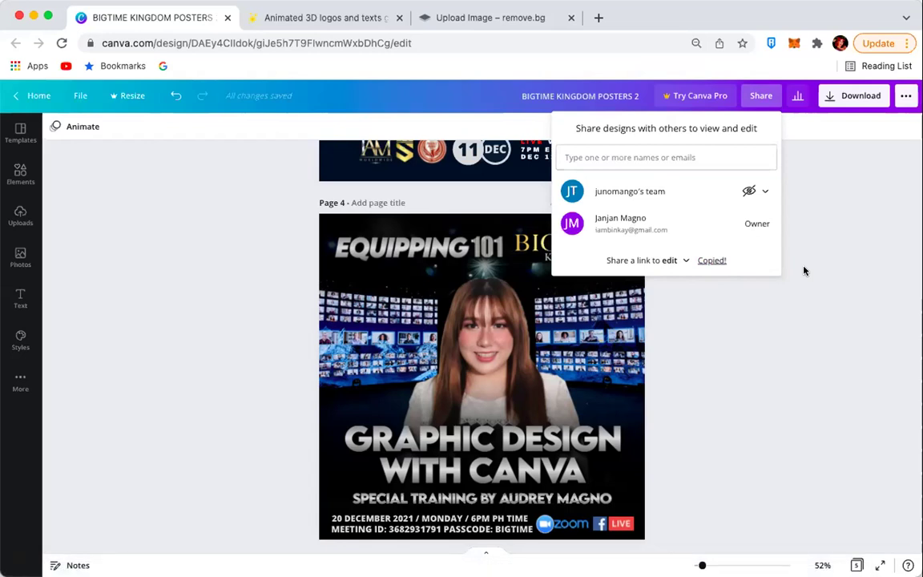
click(817, 152)
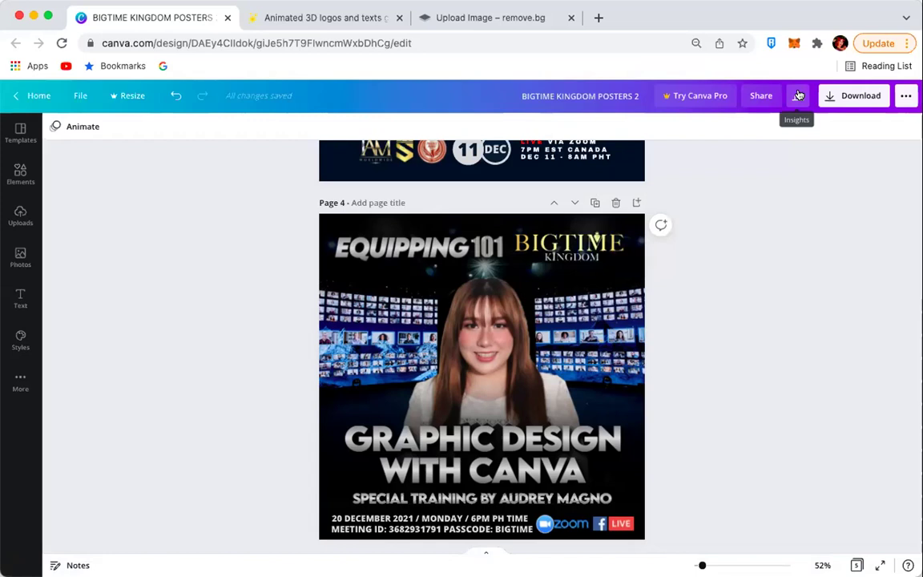
click(798, 95)
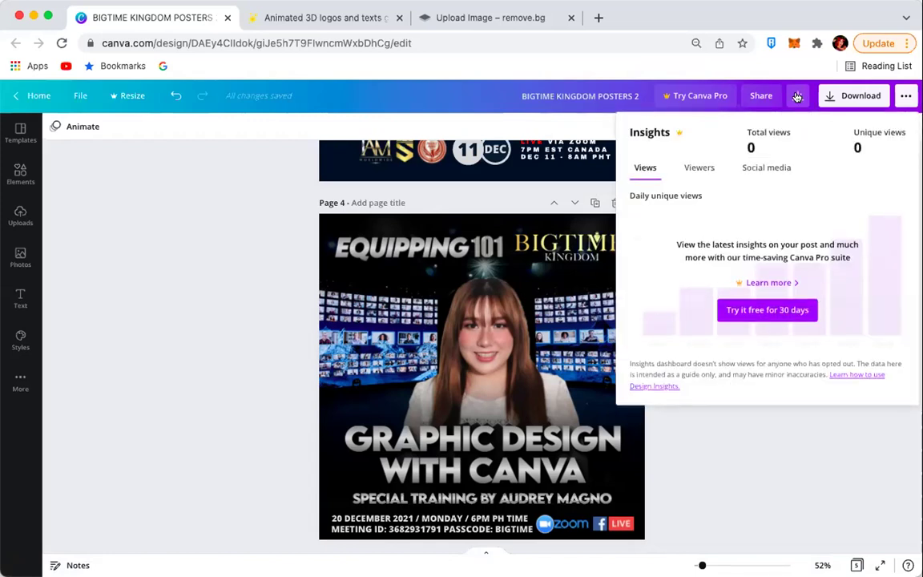
click(798, 96)
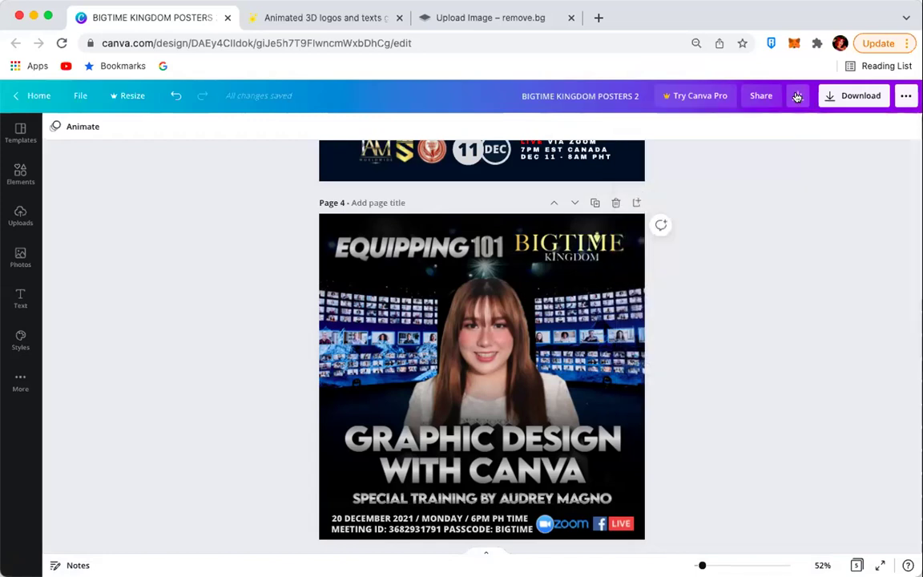
Examine the download settings and available file types, dismissing the Canva Pro trial offer.
click(847, 96)
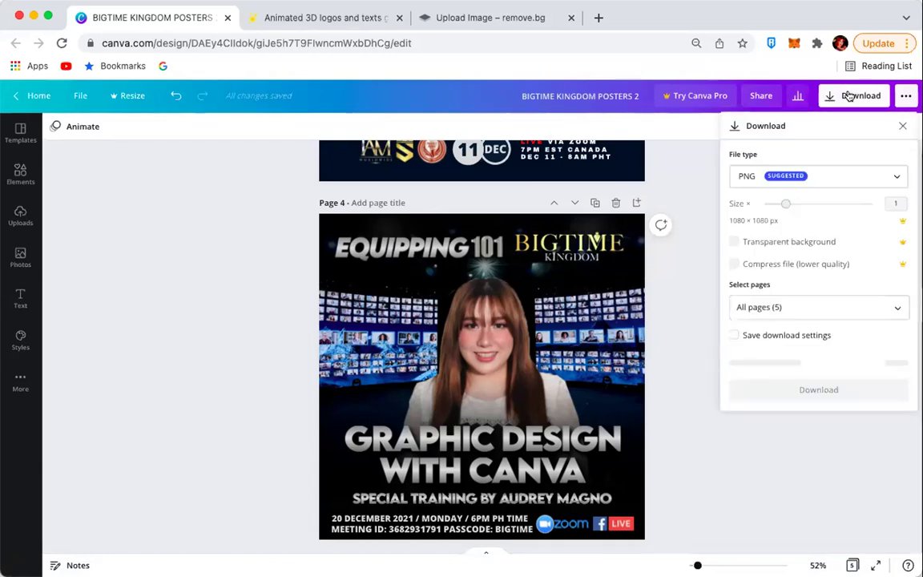
click(790, 174)
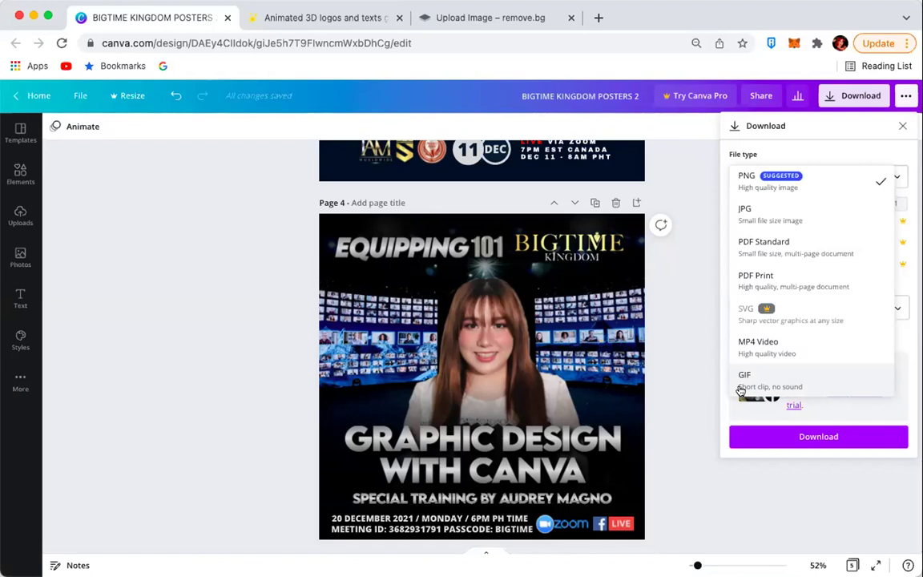
click(795, 139)
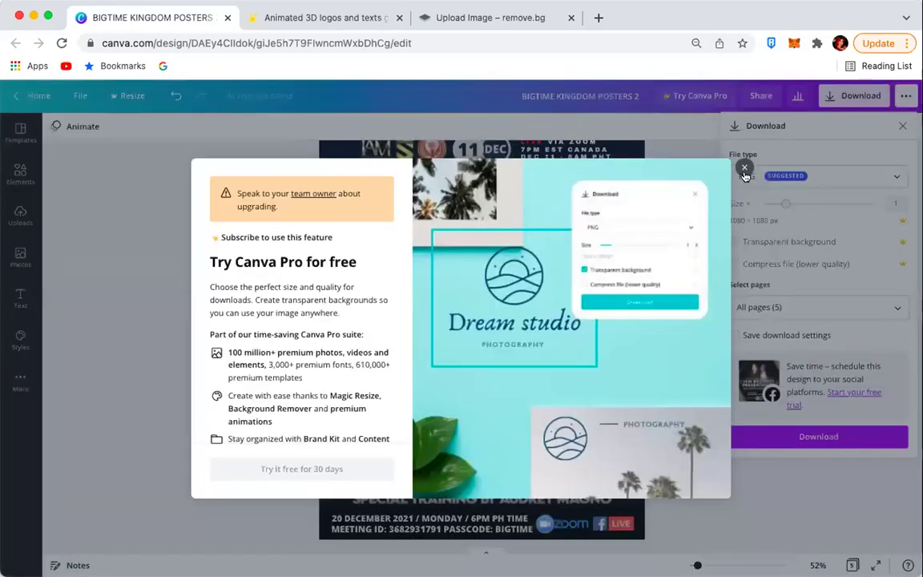
click(744, 169)
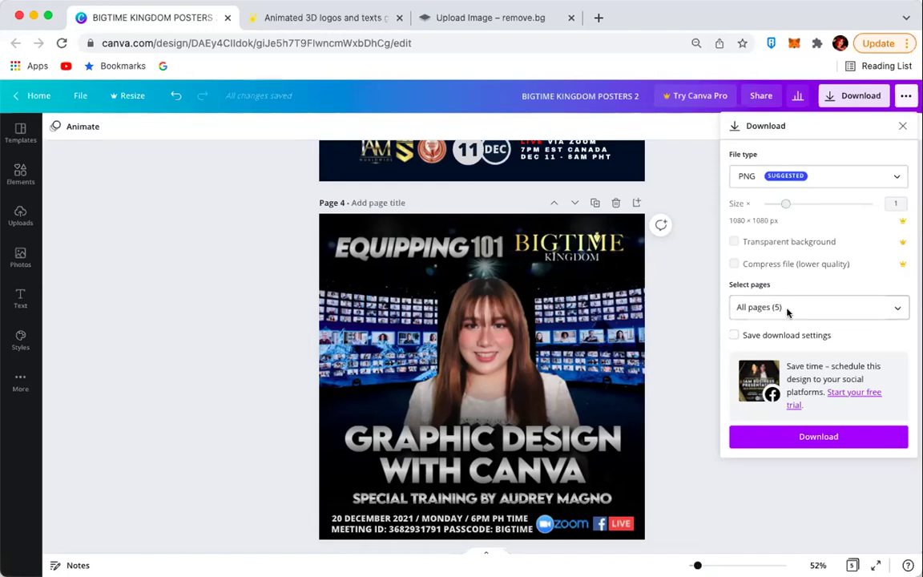
click(665, 354)
Limit the download to page 4 with the Graphic Design with Canva poster and download it as a PNG.
scroll(665, 355, up, 15)
scroll(665, 355, down, 15)
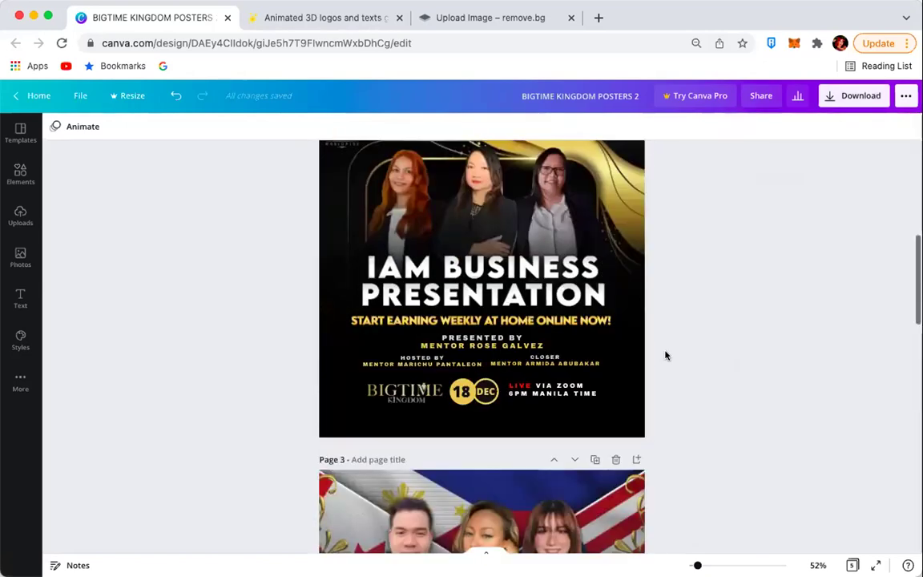
click(843, 97)
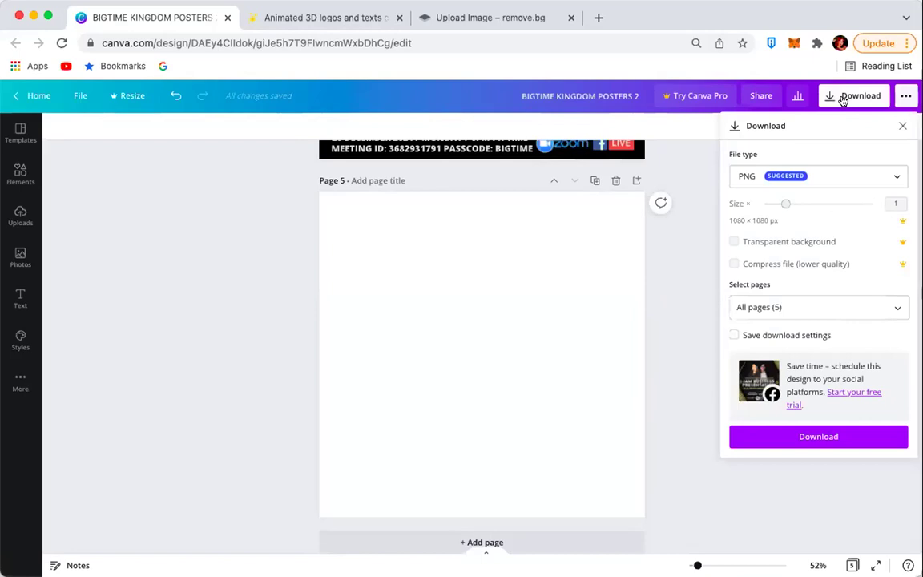
scroll(595, 296, up, 5)
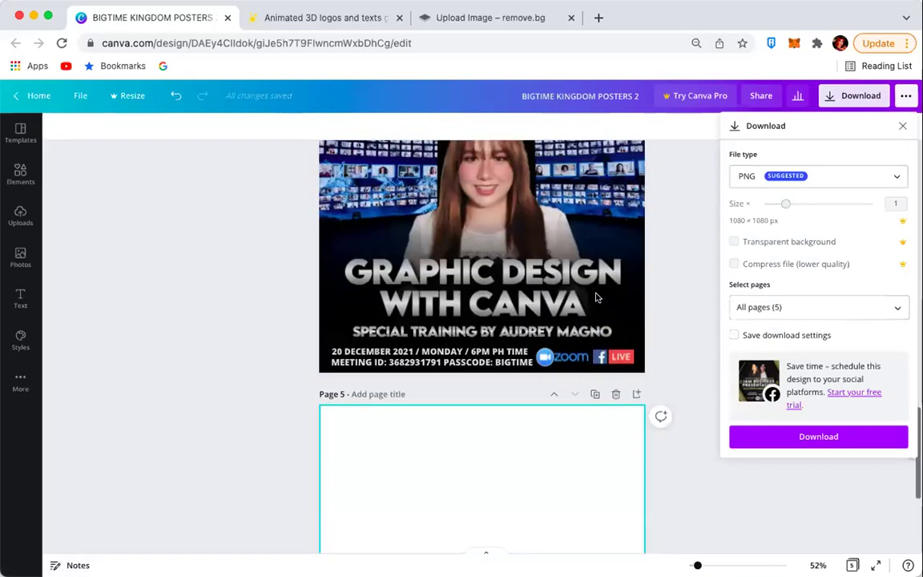
scroll(595, 297, up, 3)
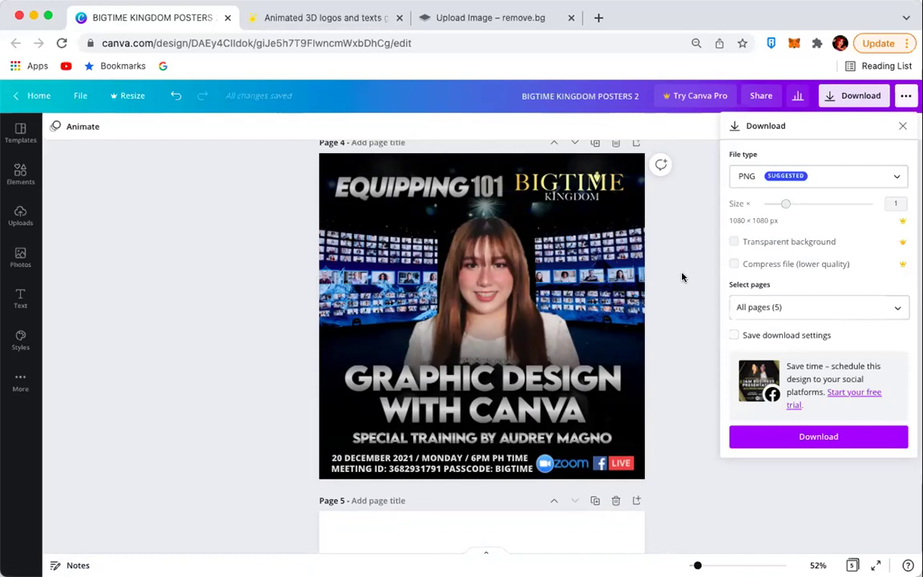
click(783, 312)
key(BackSpace)
key(BackSpace)
key(BackSpace)
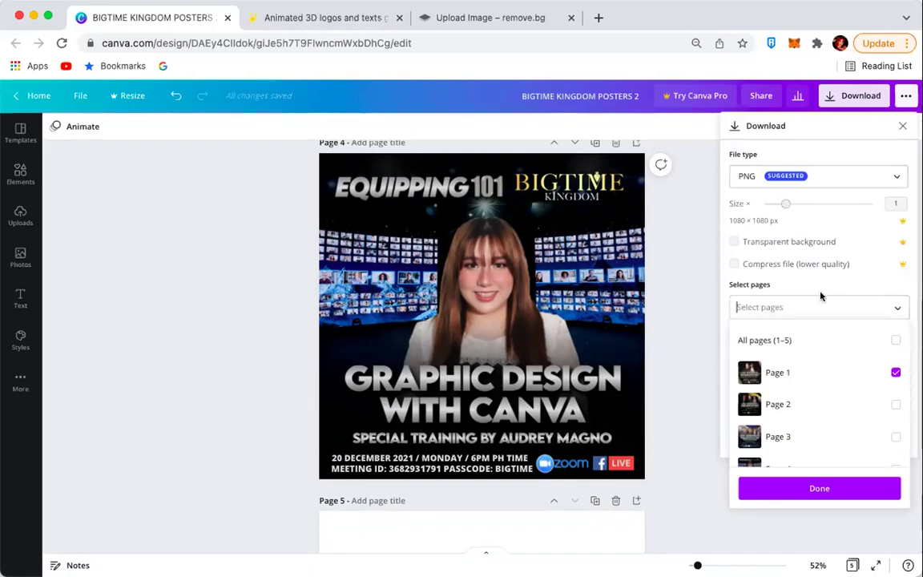
text(4)
key(Return)
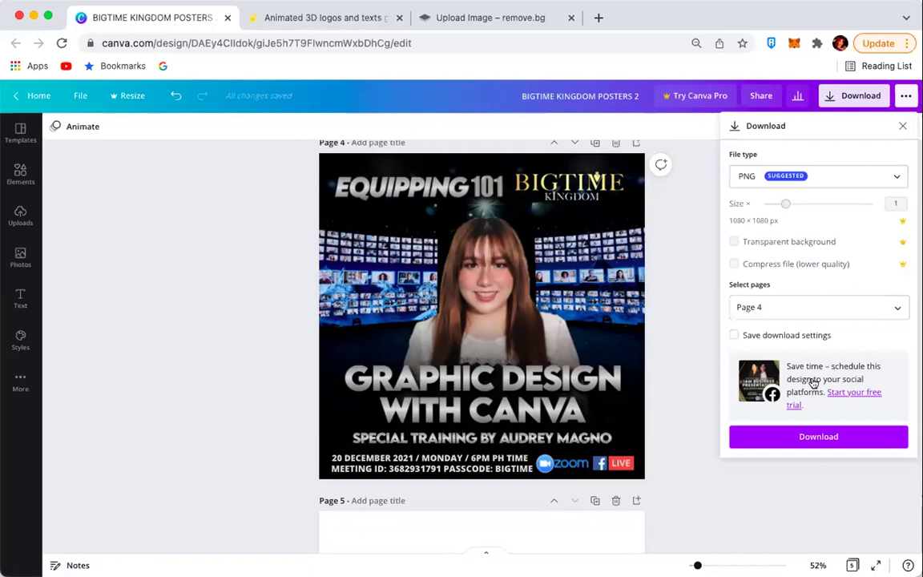
click(792, 440)
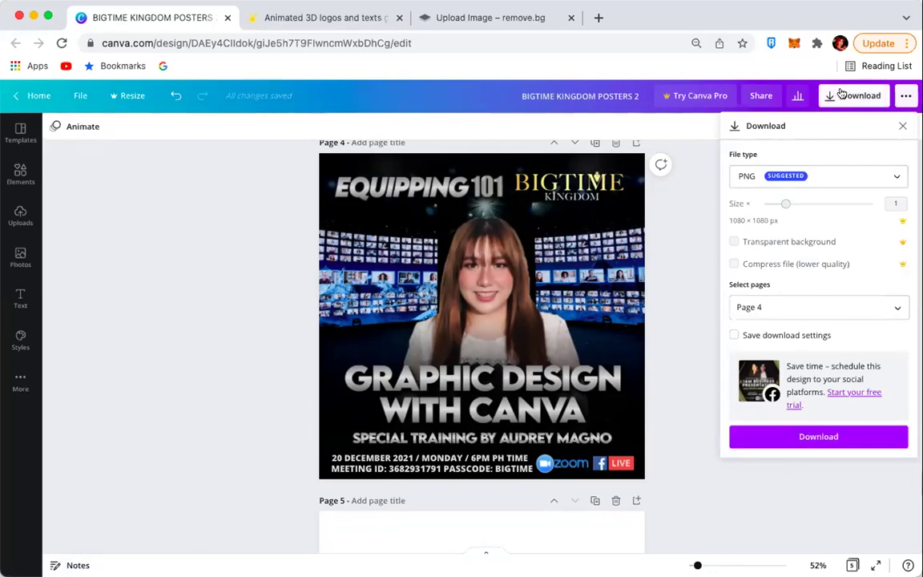
Look through the publishing, social sharing and print options for the design, and close them.
click(903, 95)
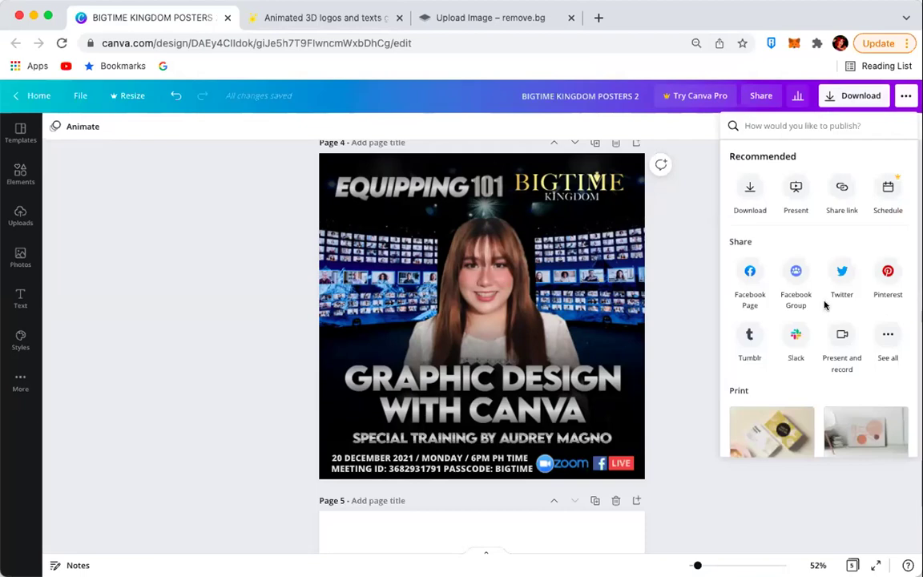
scroll(826, 305, down, 10)
scroll(825, 305, up, 10)
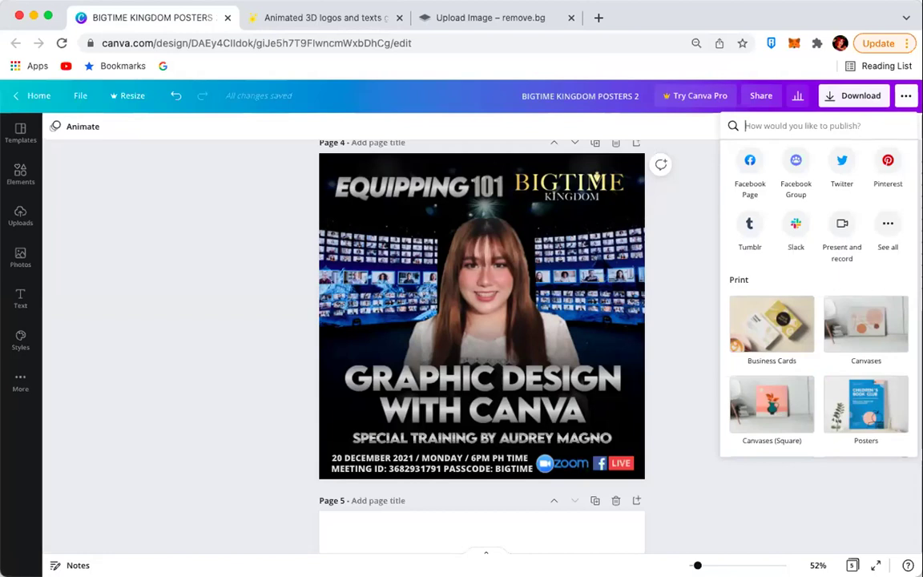
click(685, 338)
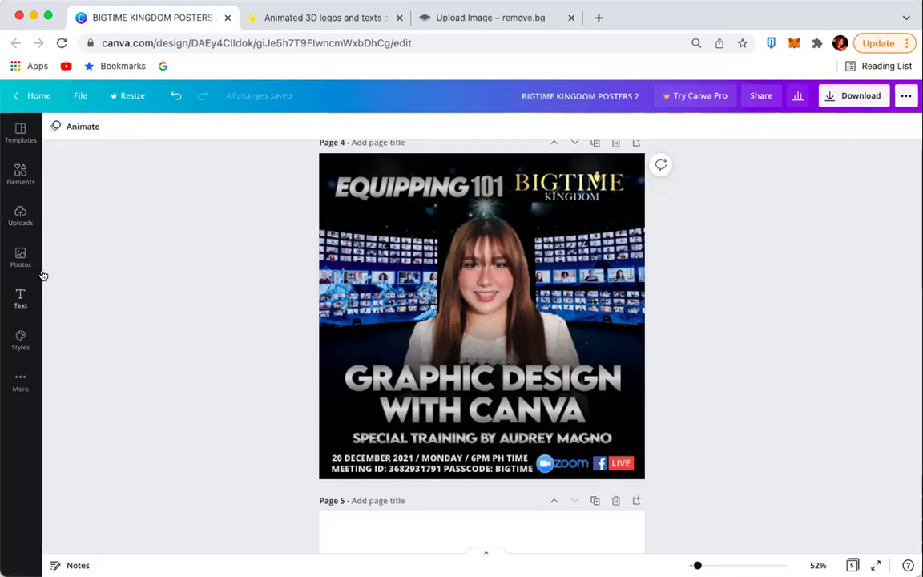
Look through the additional Canva content types and the available apps and integrations.
click(19, 383)
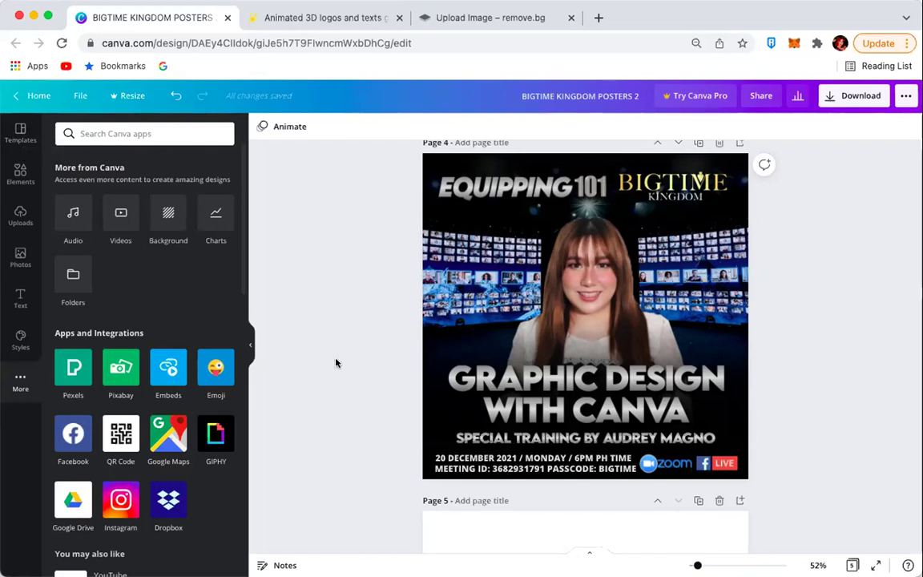
scroll(336, 363, down, 1)
scroll(336, 362, up, 3)
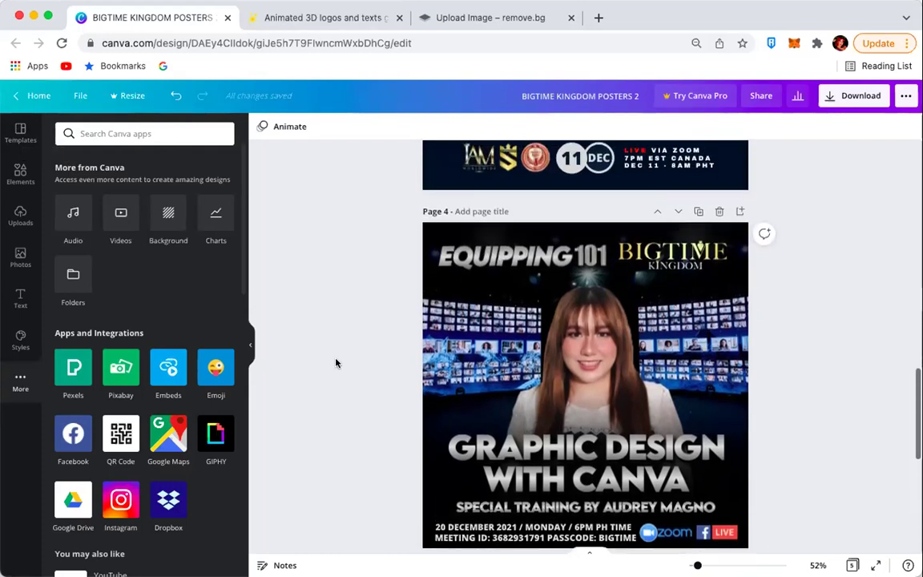
scroll(337, 358, down, 2)
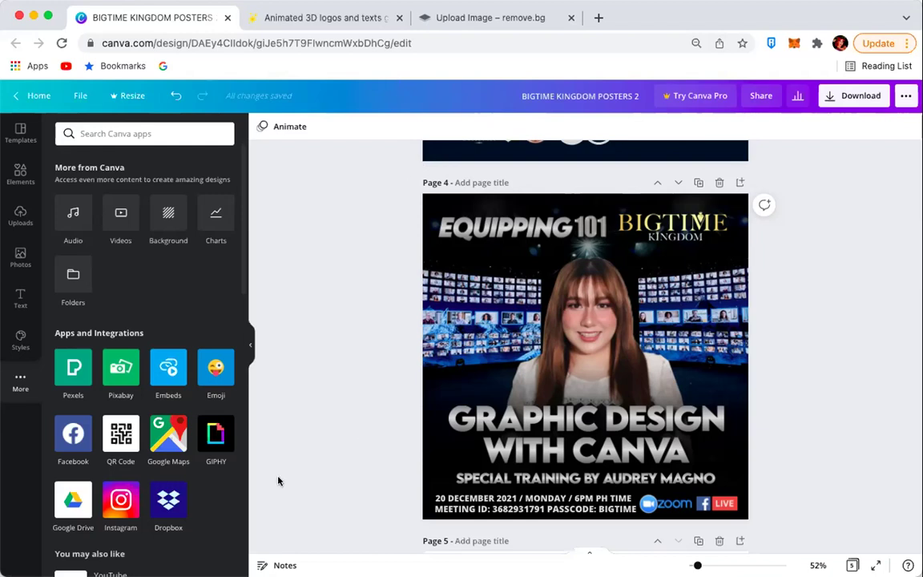
Apply the cream and gold "Page 1 of 365" social media template to the blank page 5.
scroll(406, 378, down, 5)
scroll(406, 378, up, 2)
scroll(406, 379, down, 2)
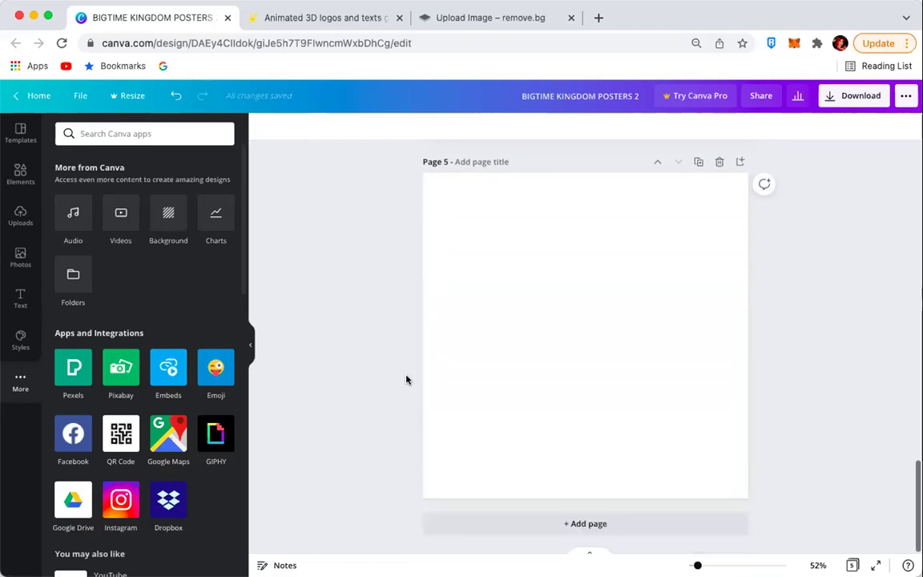
click(577, 343)
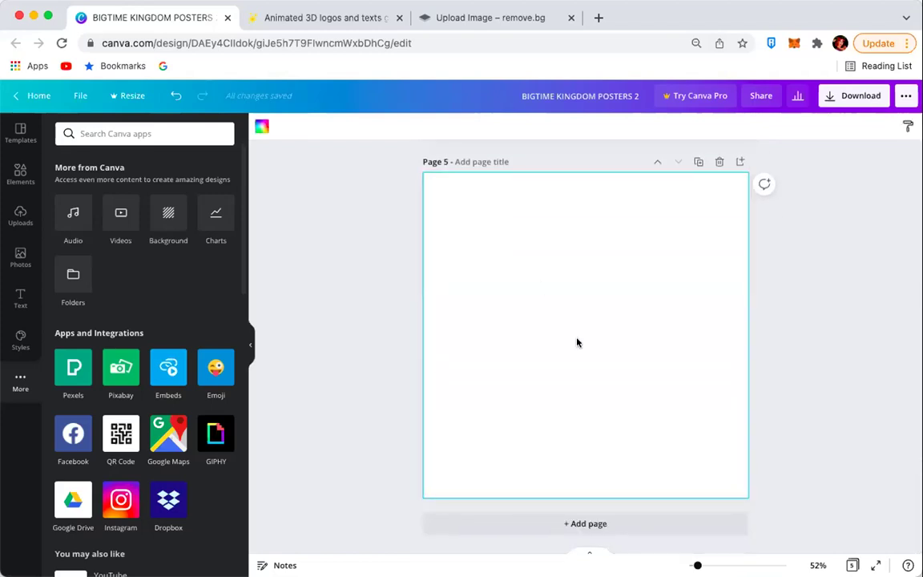
click(21, 133)
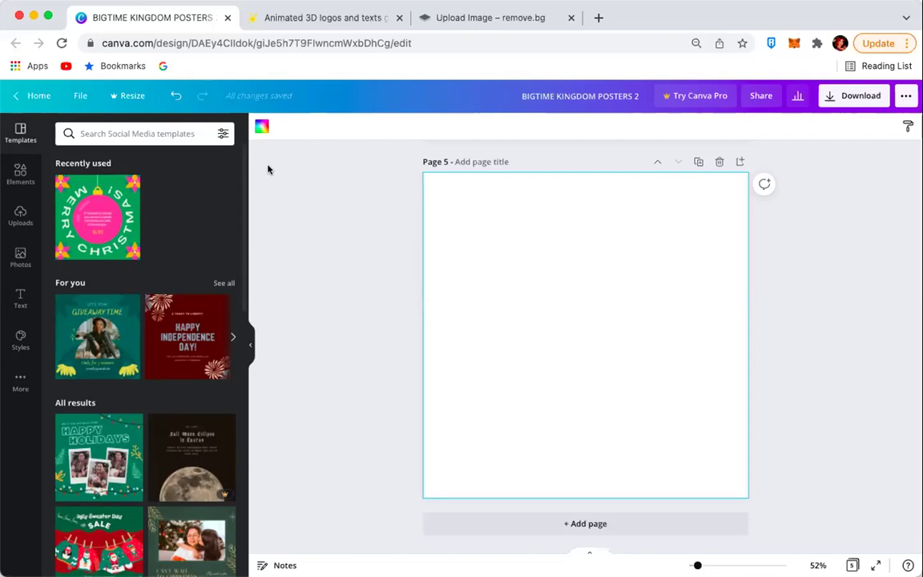
scroll(188, 320, down, 5)
scroll(179, 336, down, 3)
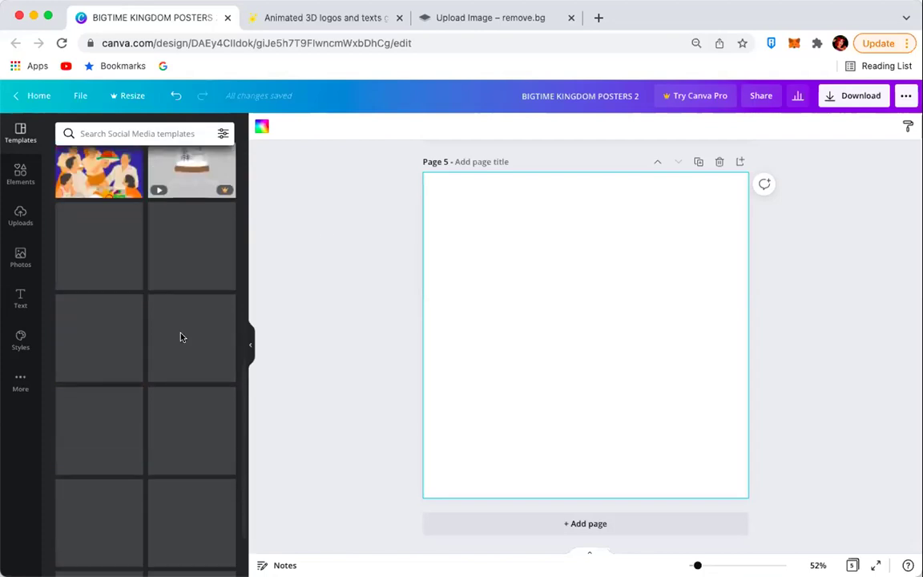
scroll(169, 387, up, 2)
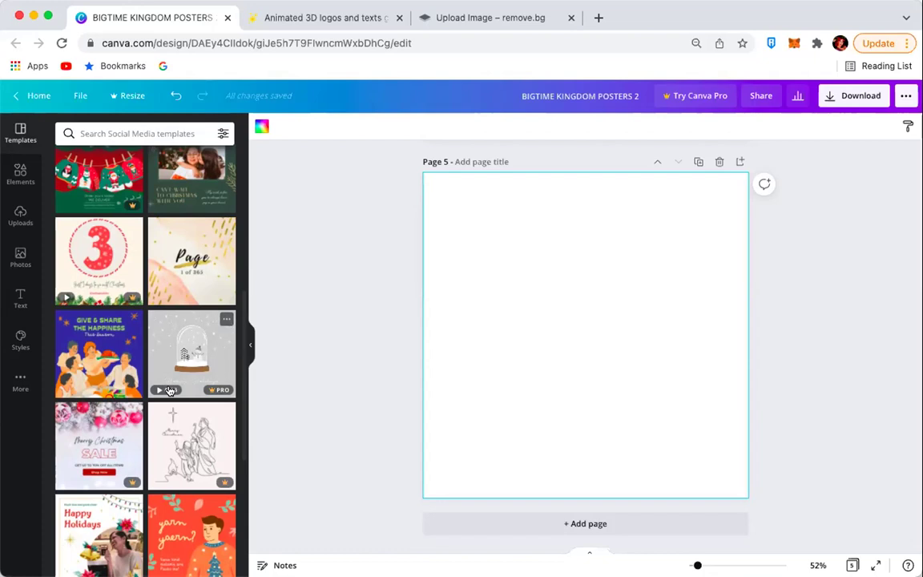
click(195, 275)
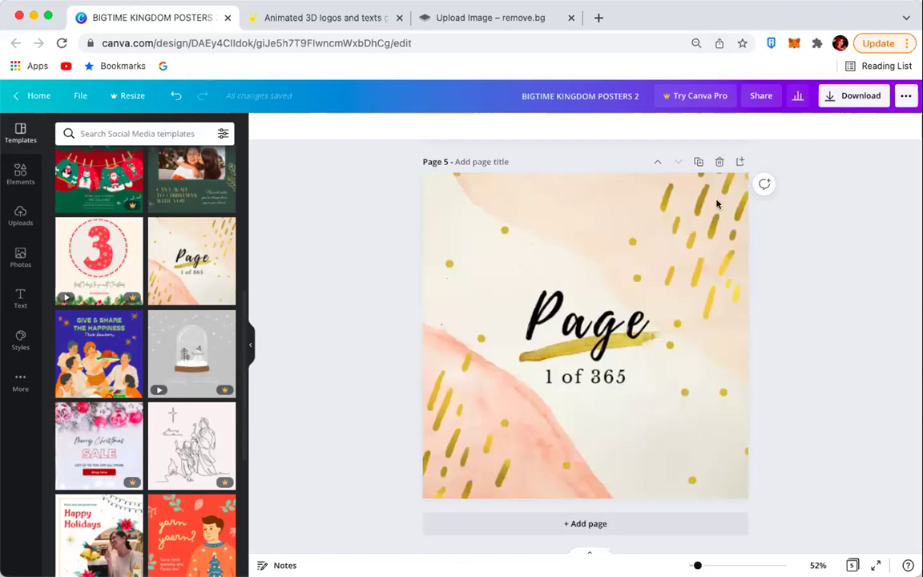
Replace the template's heading "Page" with "Hello" and deselect the text.
click(605, 329)
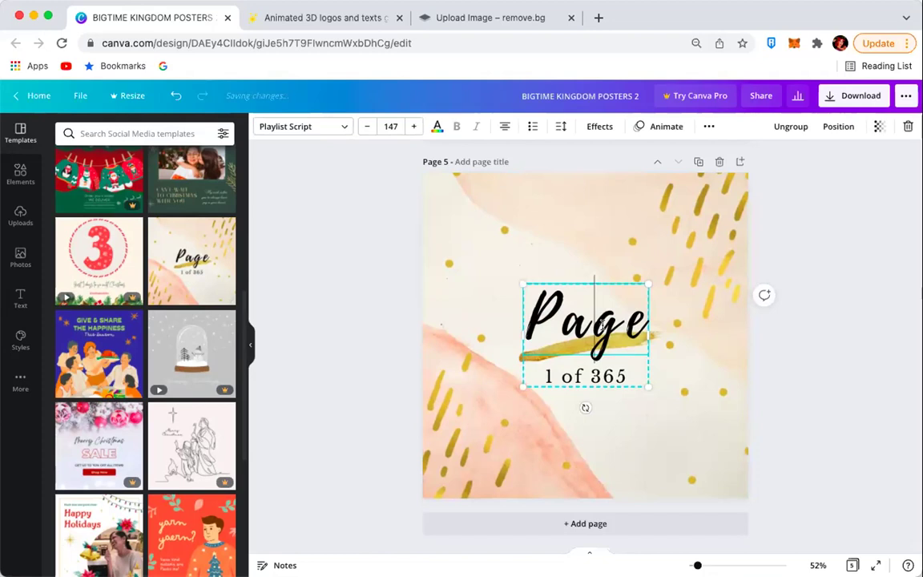
double_click(605, 329)
text(Hello)
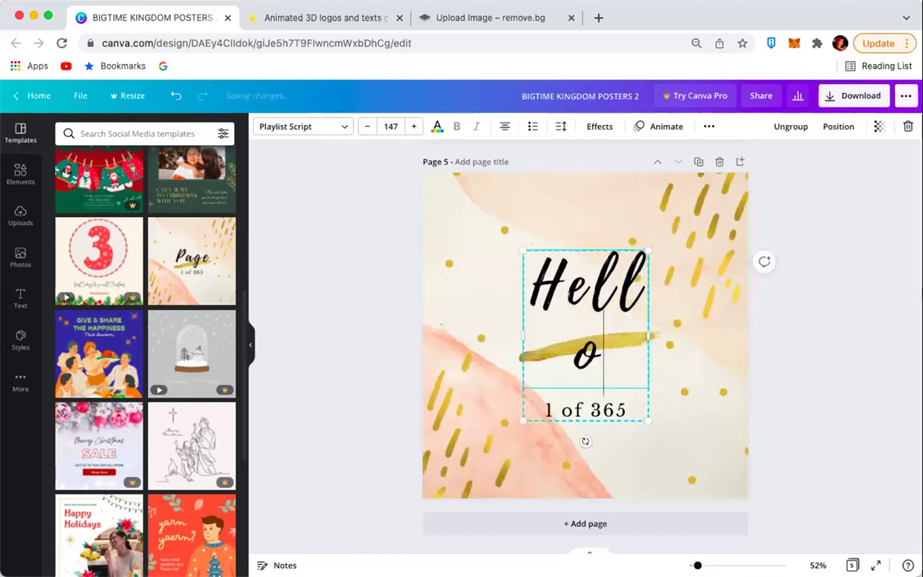
key(BackSpace)
text(o)
click(707, 197)
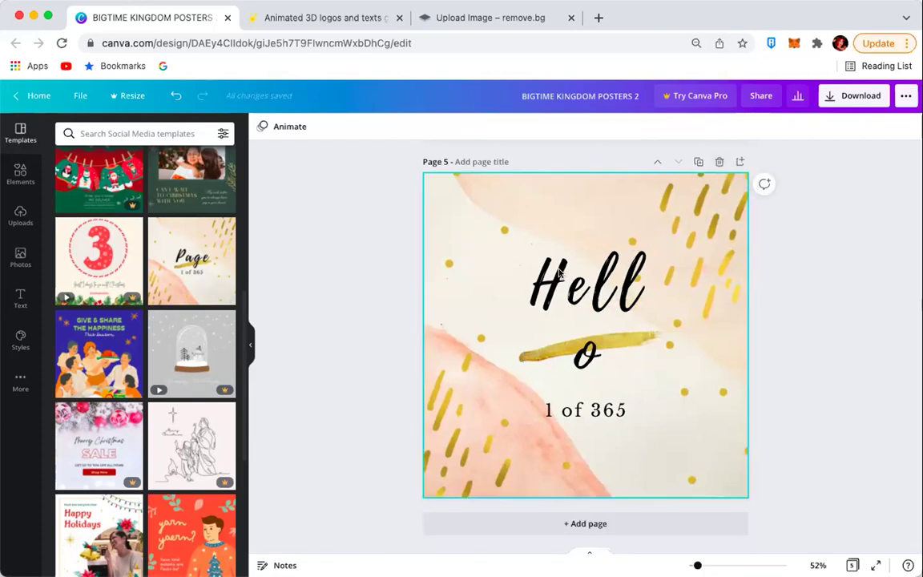
Undo the heading text change and the applied template on page 5.
click(171, 95)
click(171, 96)
click(171, 95)
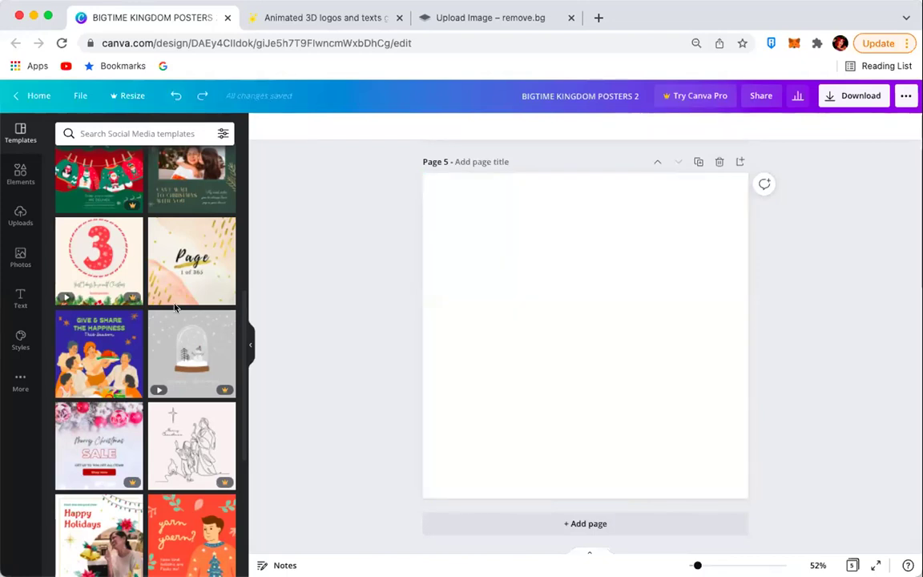
Try the black and gold "Merry Christmas and Happy New Year 2022" template on page 5, and undo it.
scroll(155, 494, down, 4)
scroll(155, 495, down, 3)
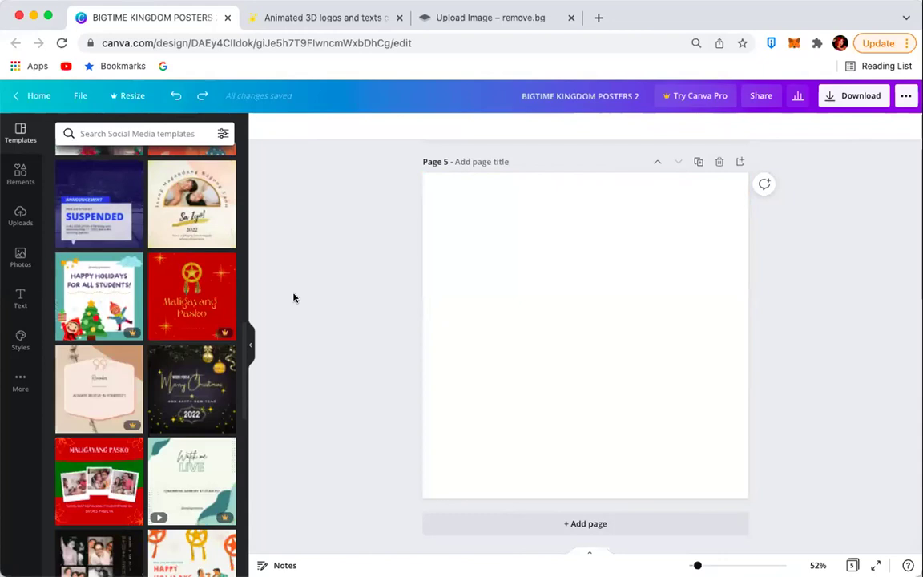
click(205, 402)
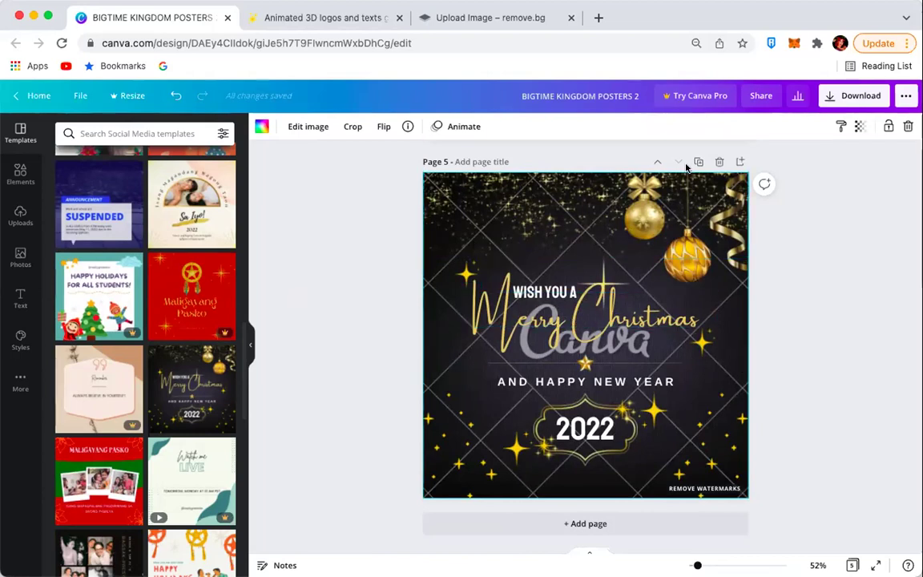
click(175, 95)
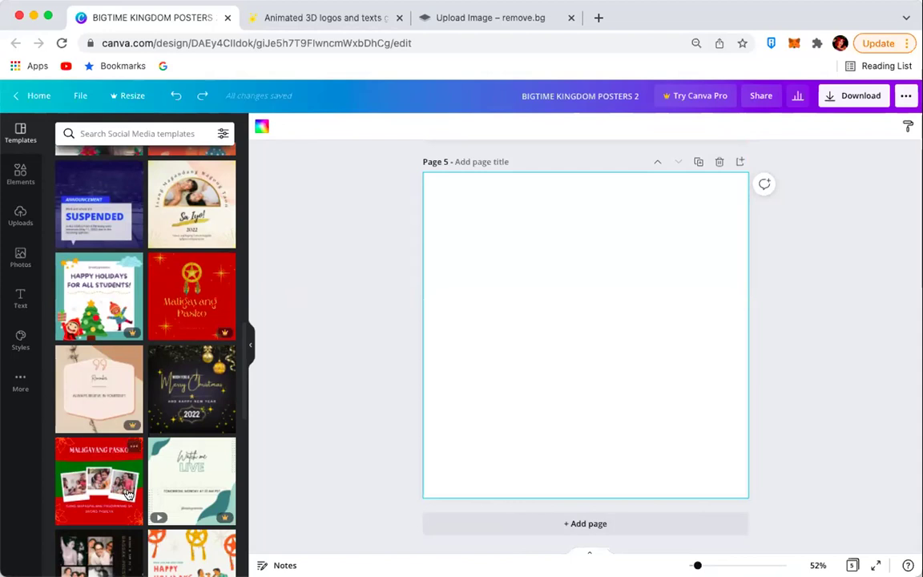
Browse the social media templates, including the full list of recently used ones.
scroll(126, 494, down, 5)
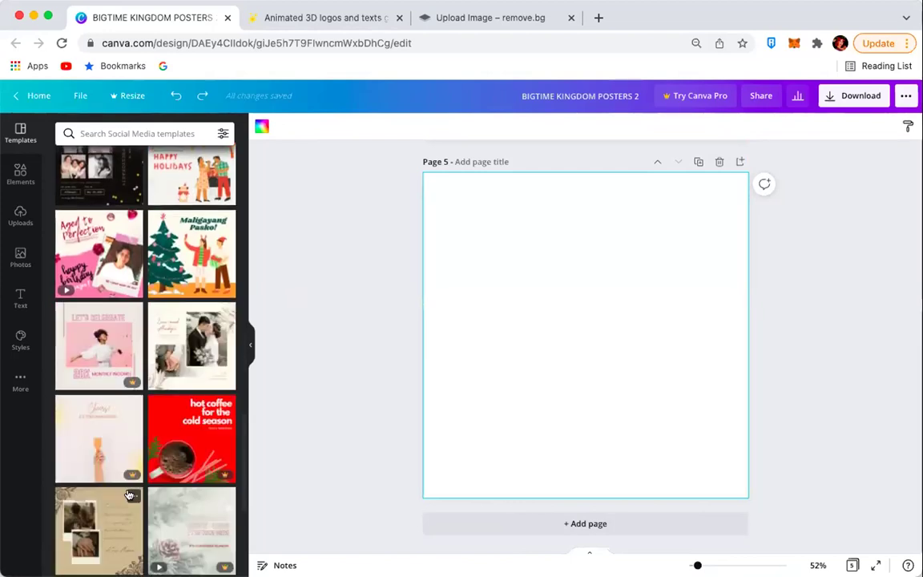
scroll(128, 494, down, 5)
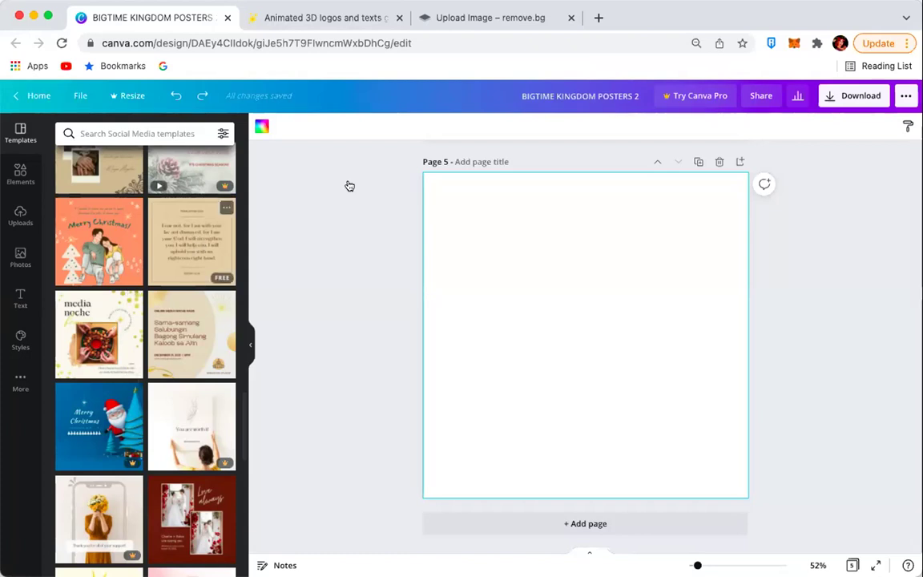
scroll(148, 377, down, 10)
scroll(148, 376, up, 10)
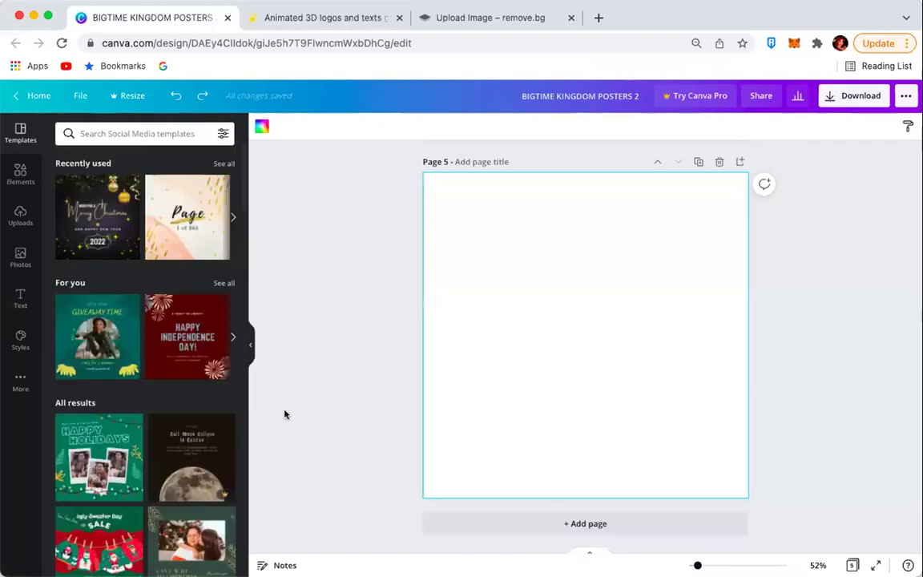
click(225, 164)
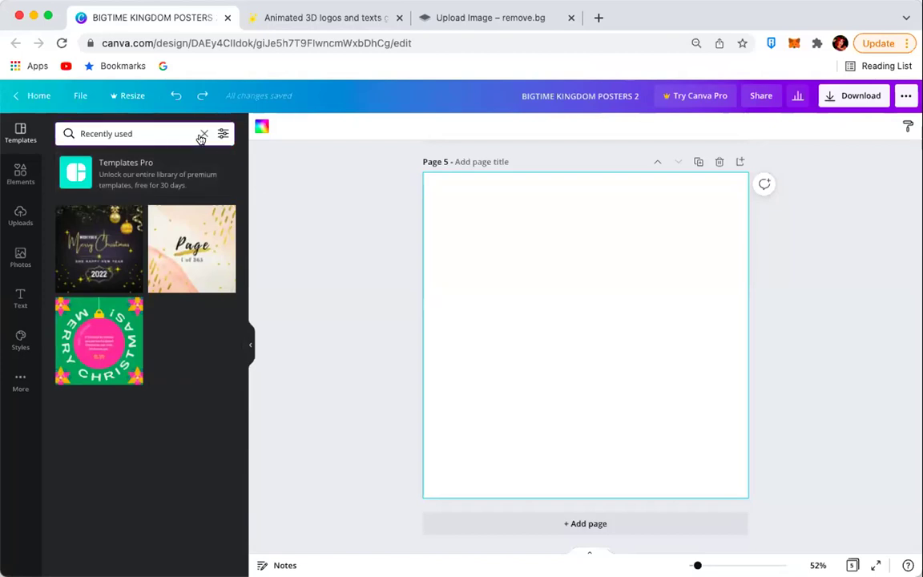
click(202, 134)
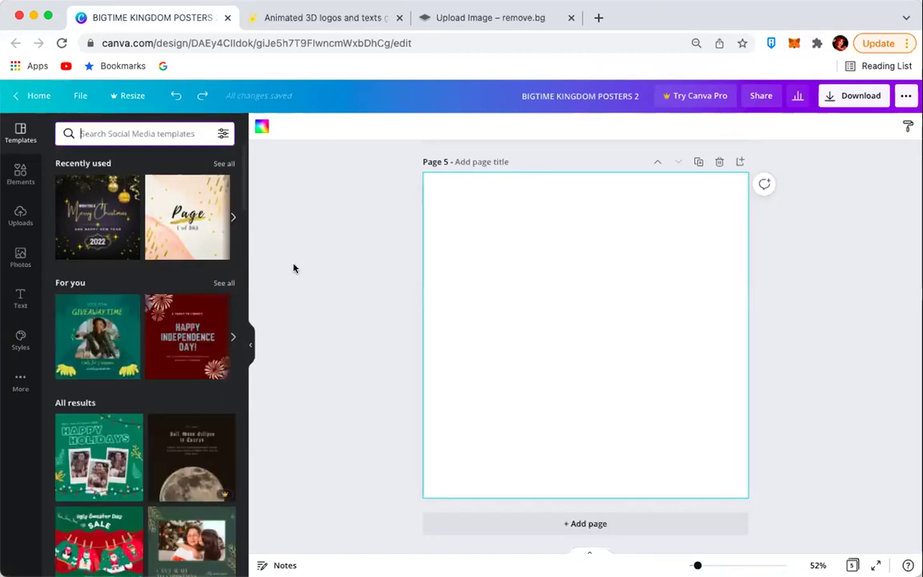
scroll(169, 414, down, 5)
scroll(169, 411, up, 5)
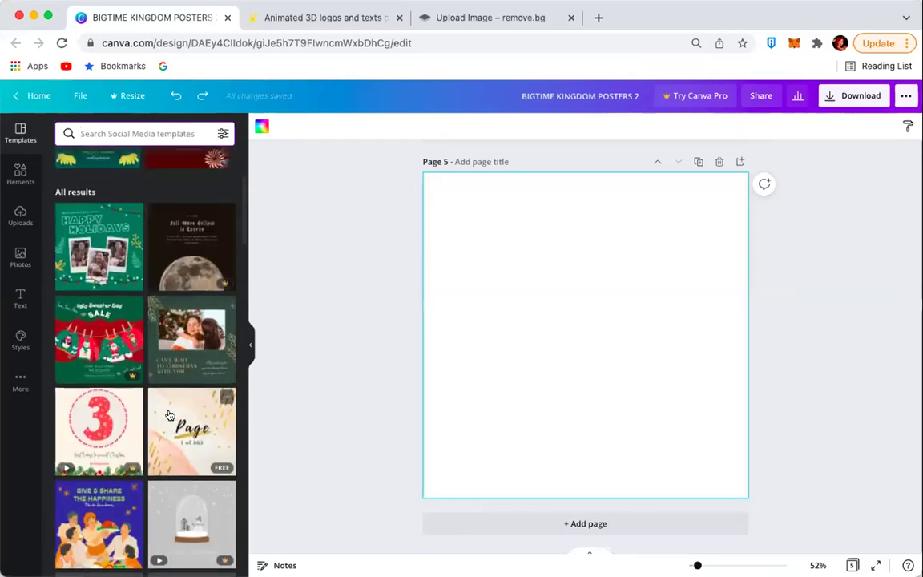
Search the elements library for "gold" and look through the matching graphics, frames and videos.
click(21, 177)
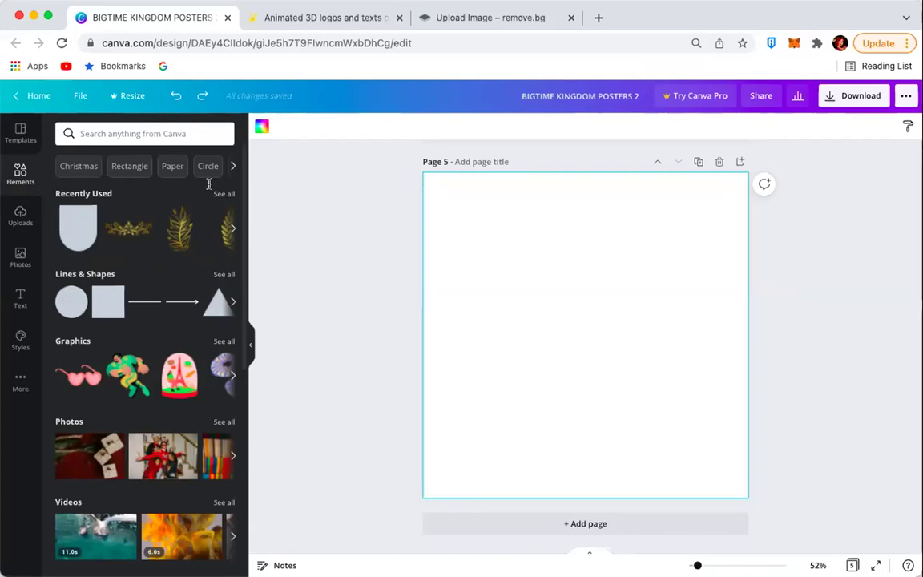
click(182, 137)
text(gold)
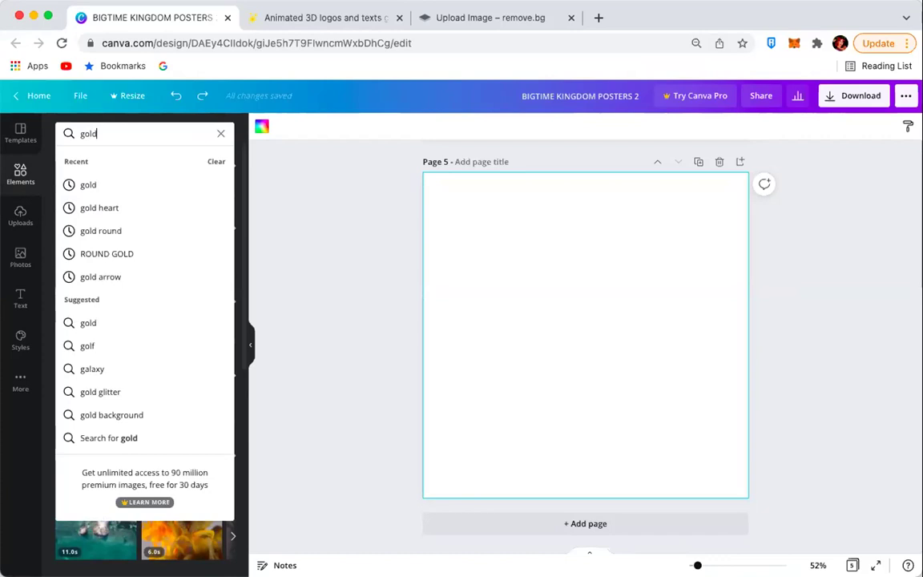
key(Return)
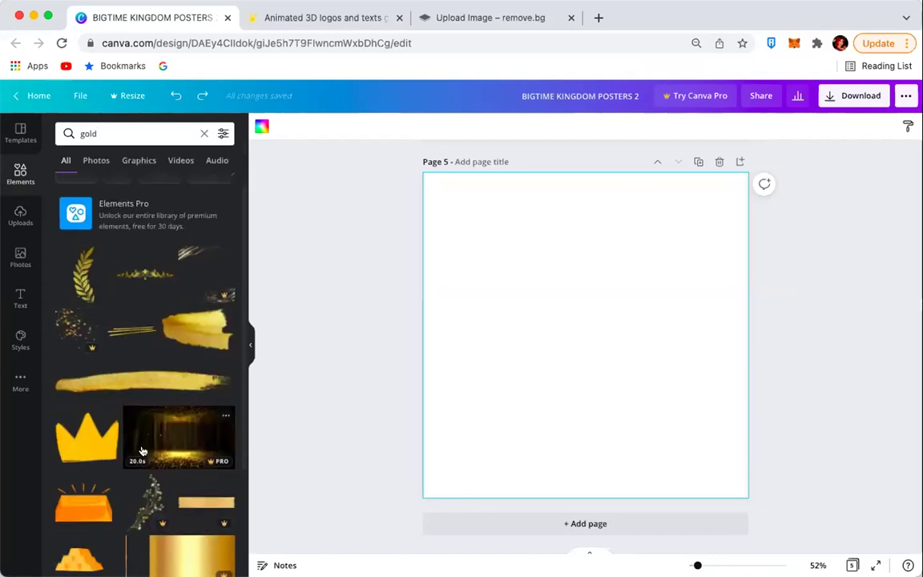
scroll(143, 449, down, 5)
scroll(143, 450, down, 1)
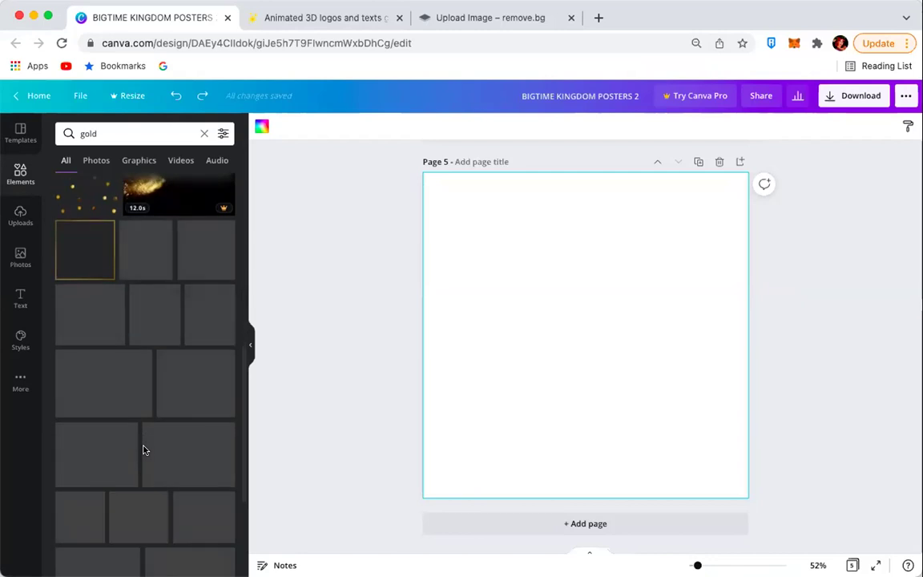
scroll(143, 449, up, 3)
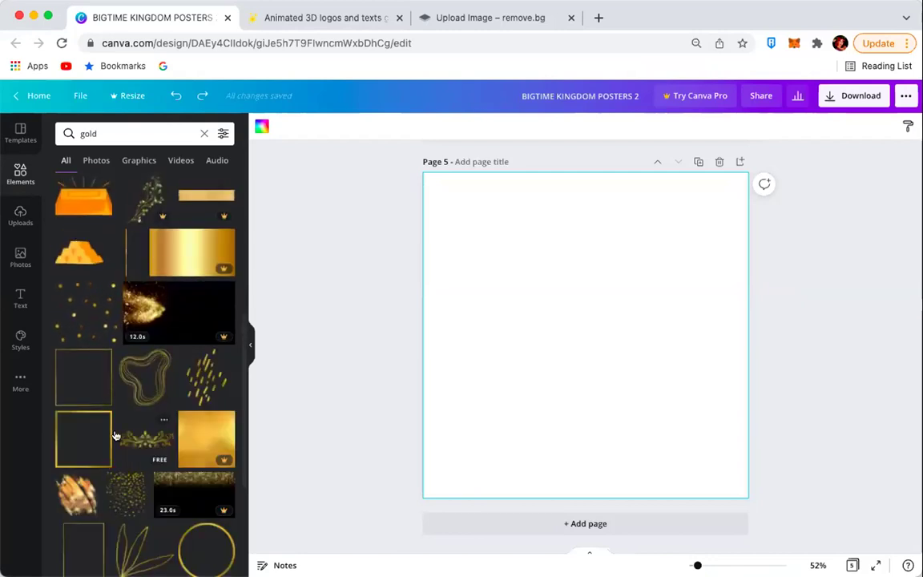
scroll(114, 435, down, 5)
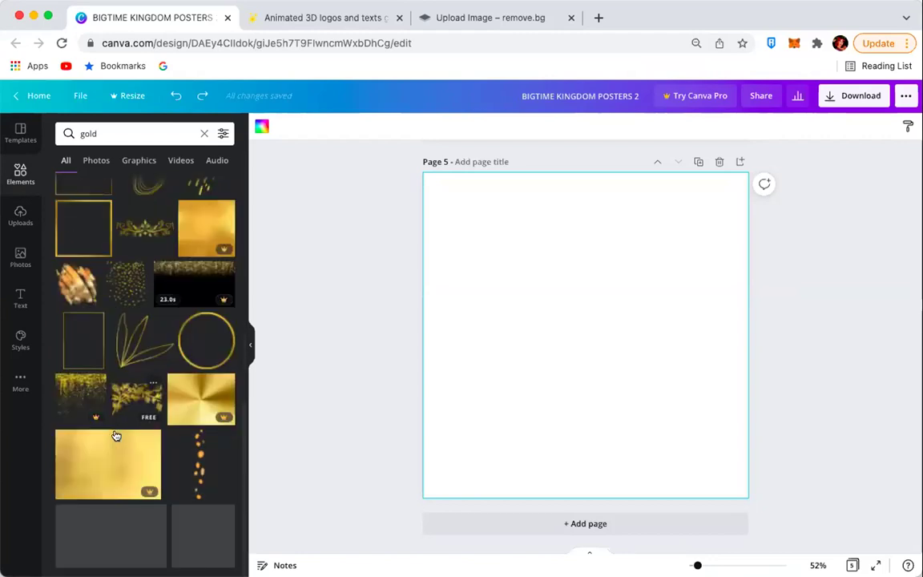
scroll(116, 435, down, 1)
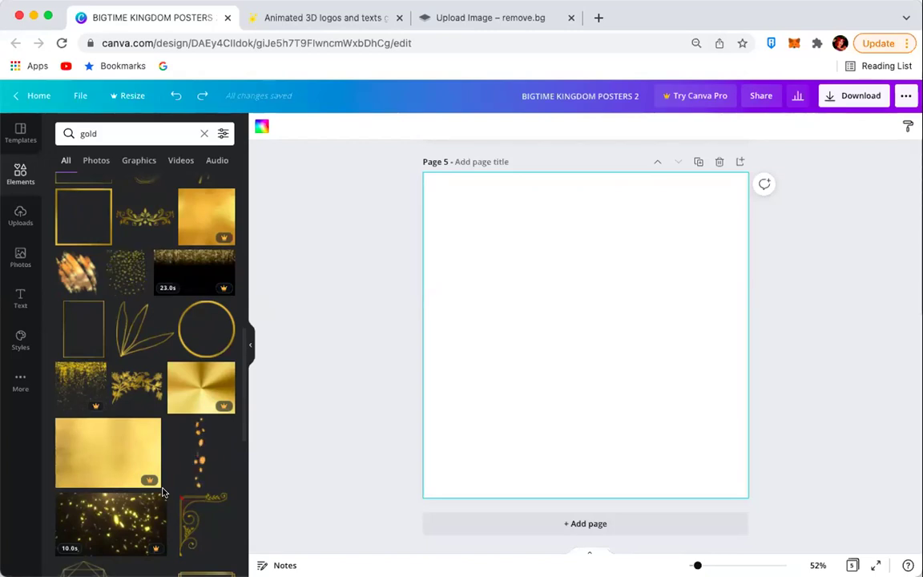
scroll(162, 492, down, 5)
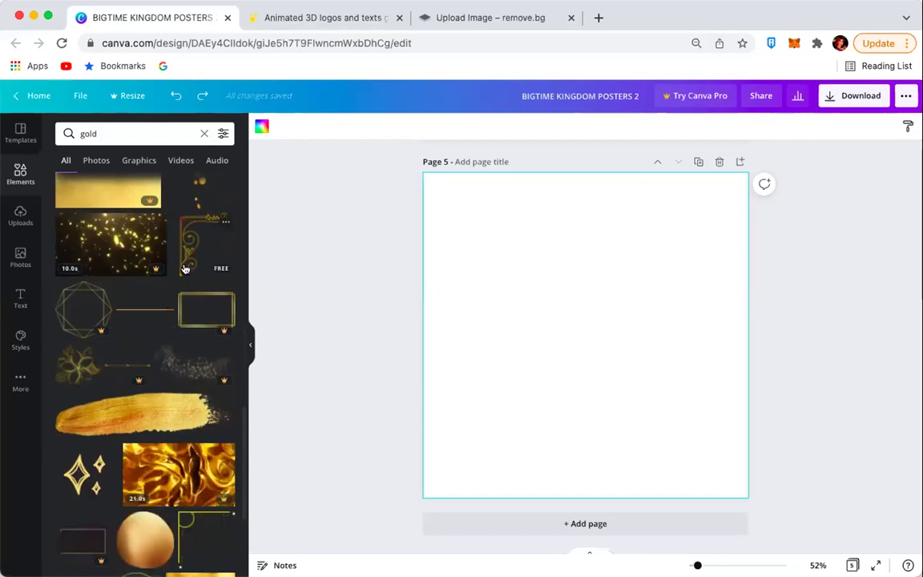
scroll(185, 267, down, 5)
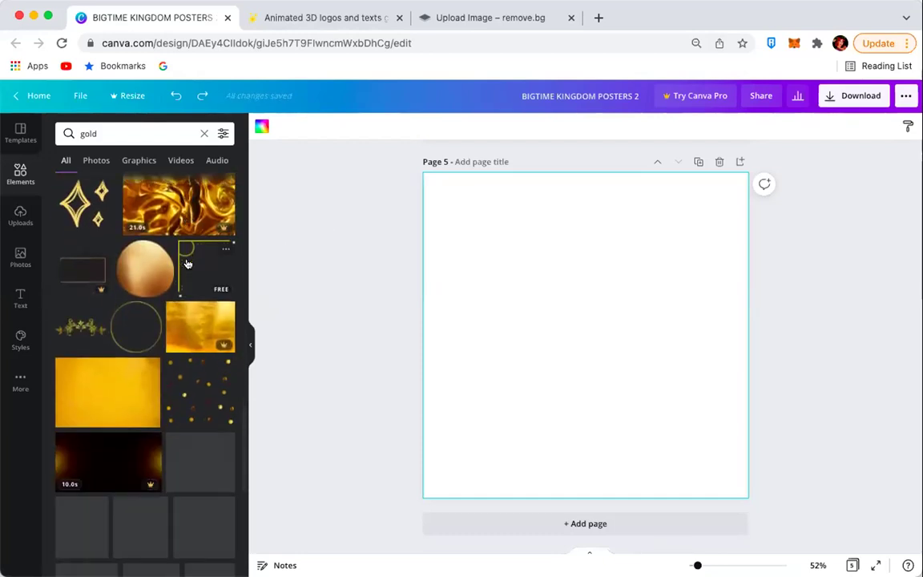
scroll(187, 263, up, 10)
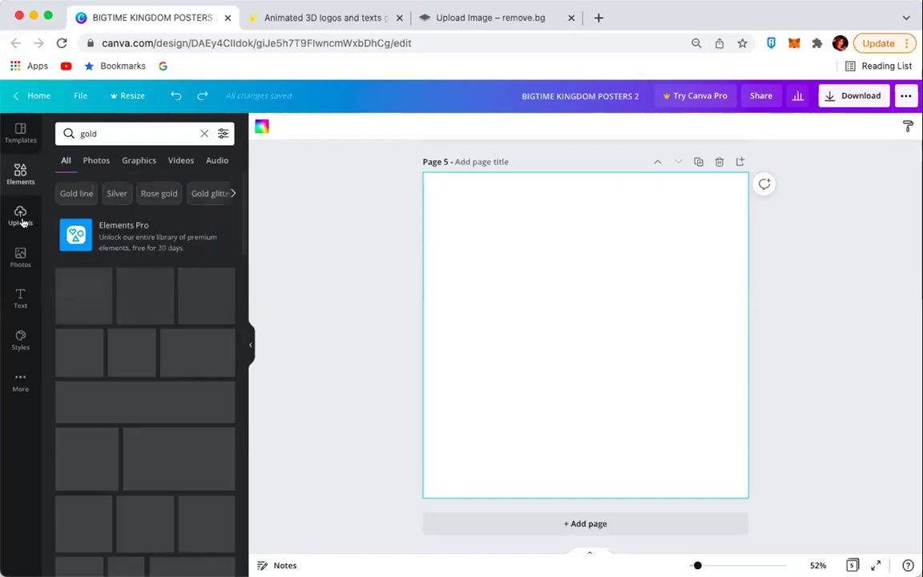
Examine the uploaded images alongside the Graphic Design with Canva poster on page 4.
click(21, 222)
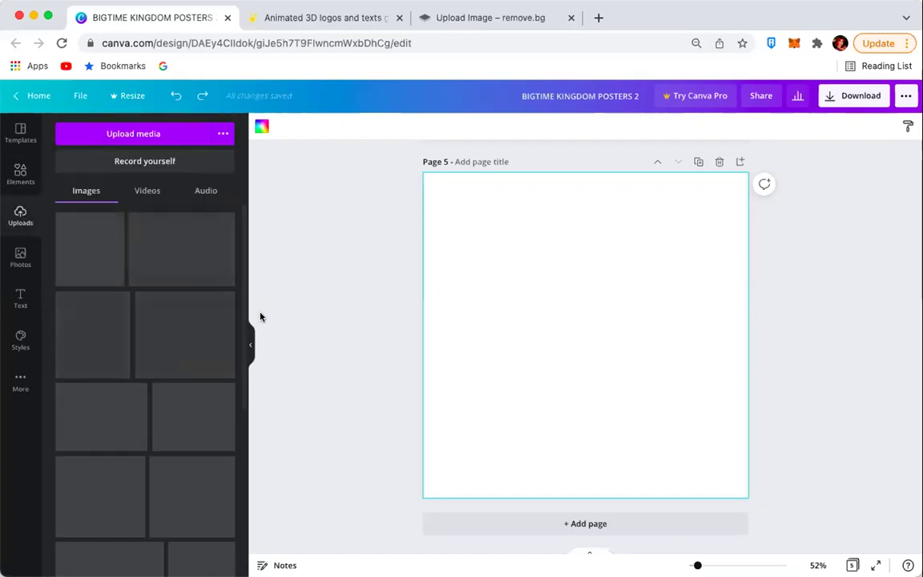
scroll(261, 316, up, 1)
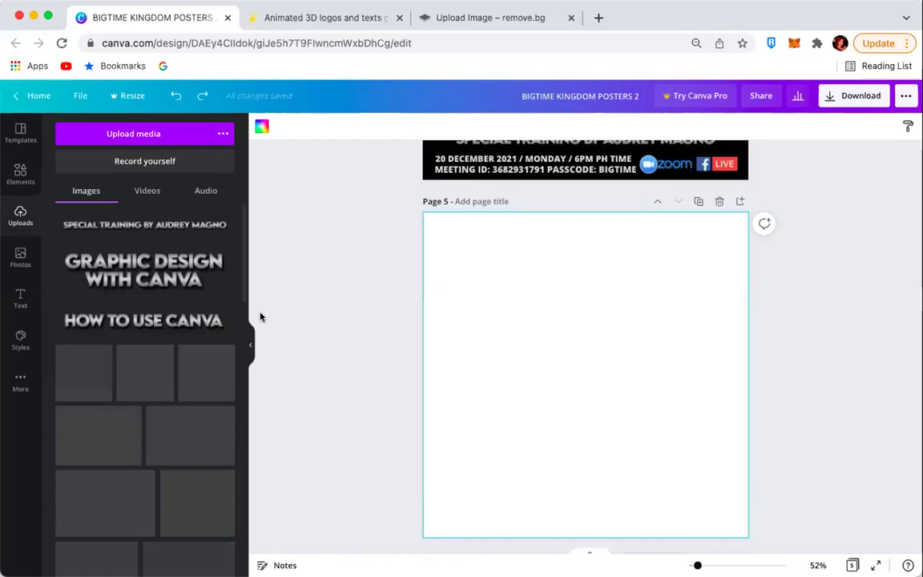
scroll(260, 317, up, 5)
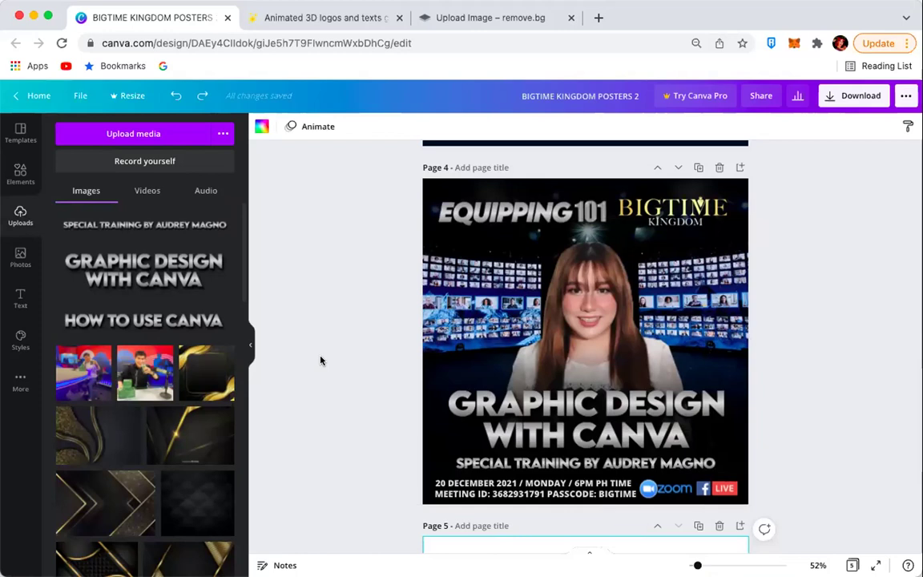
Add the recently used skyscraper photo to page 5 and enlarge it to cover the whole page.
click(717, 286)
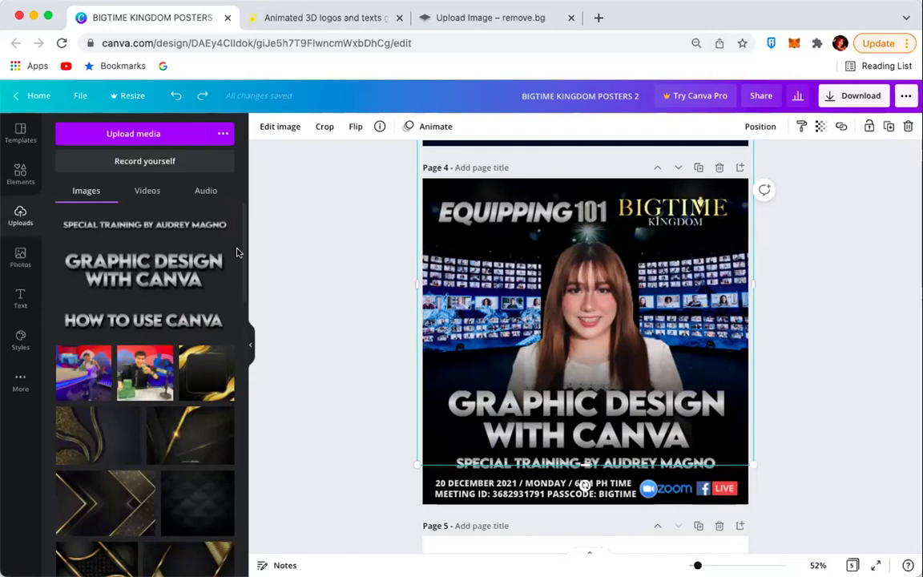
click(21, 255)
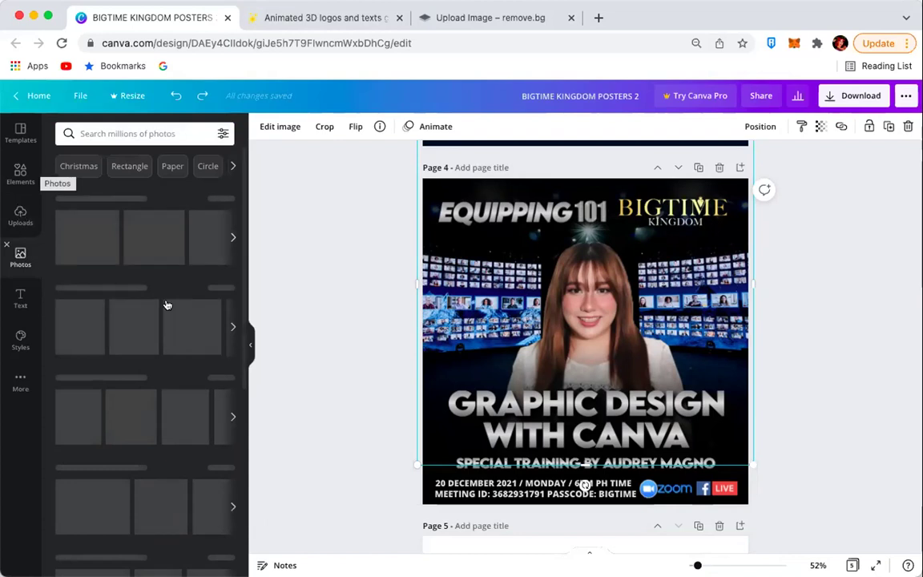
scroll(581, 183, down, 5)
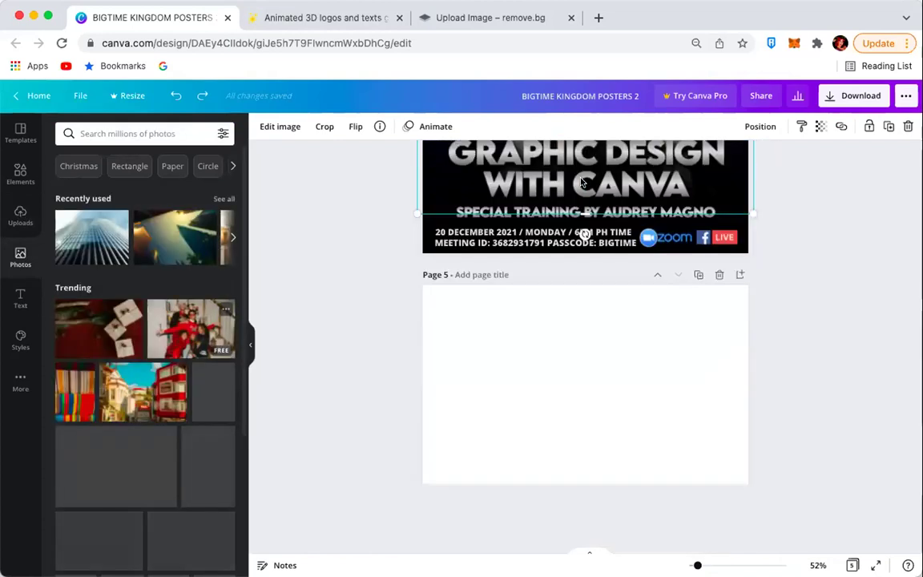
click(89, 234)
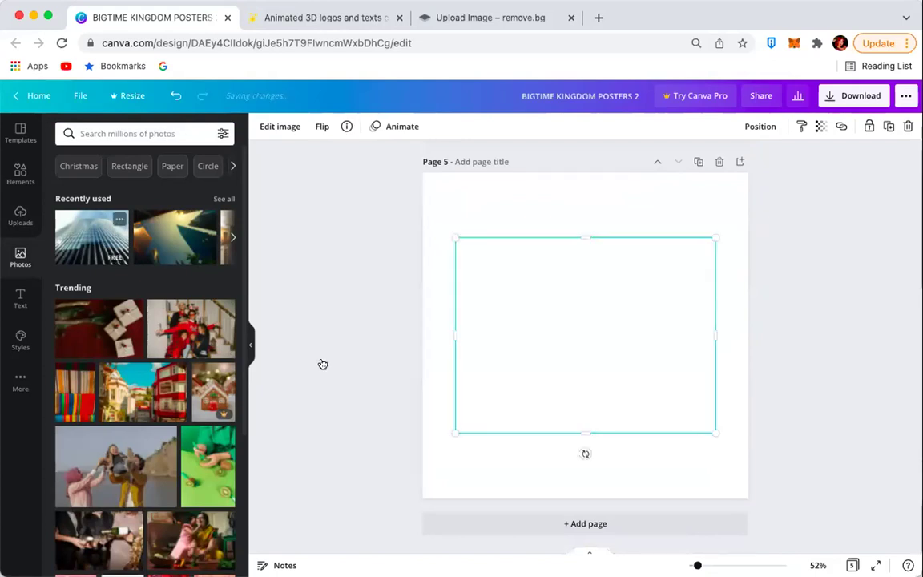
drag(451, 238, 339, 175)
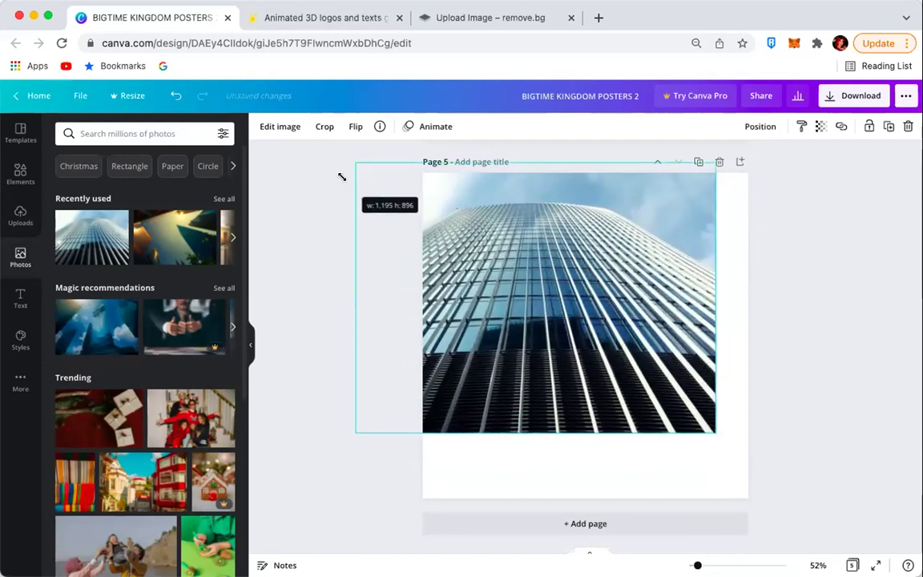
drag(791, 492, 810, 502)
click(878, 374)
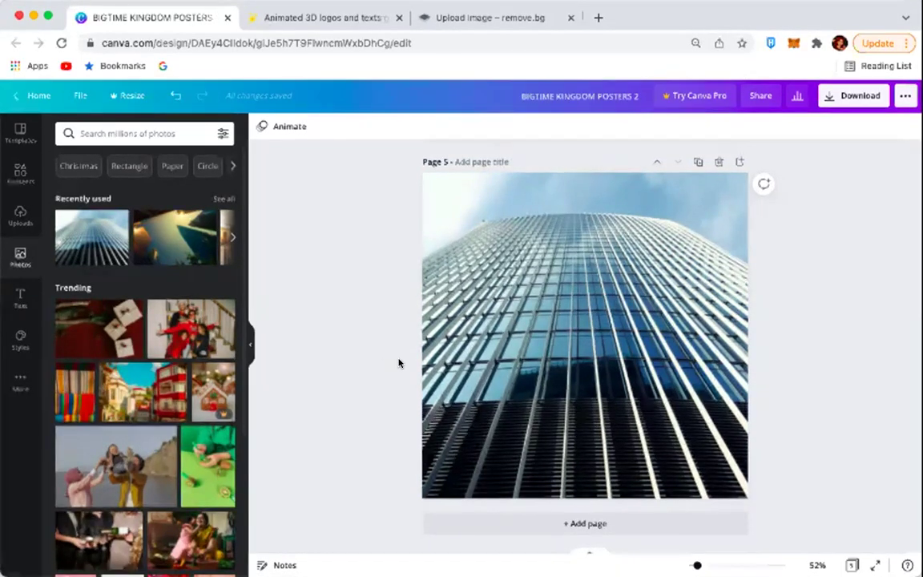
Search the photo library for "car" and add the yellow car photo to page 5.
click(128, 133)
text(car)
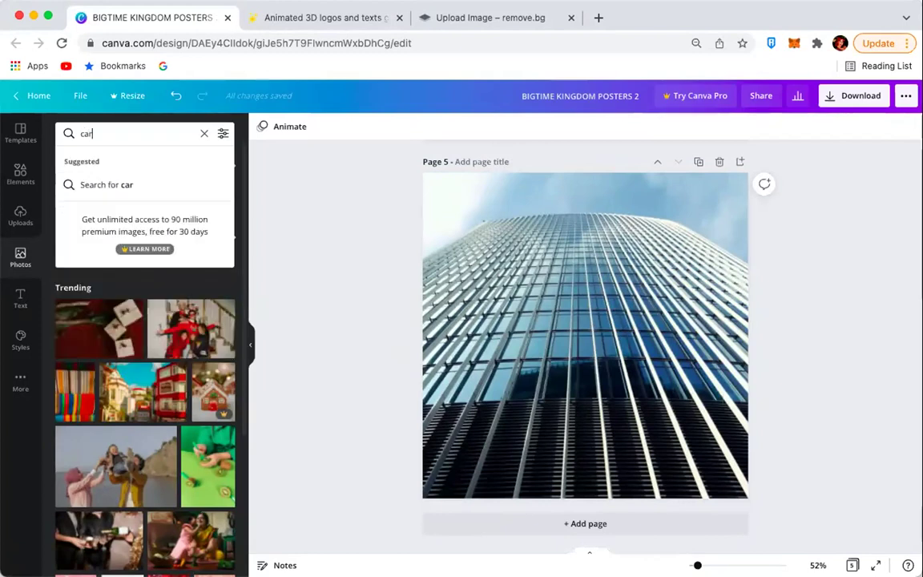
key(Return)
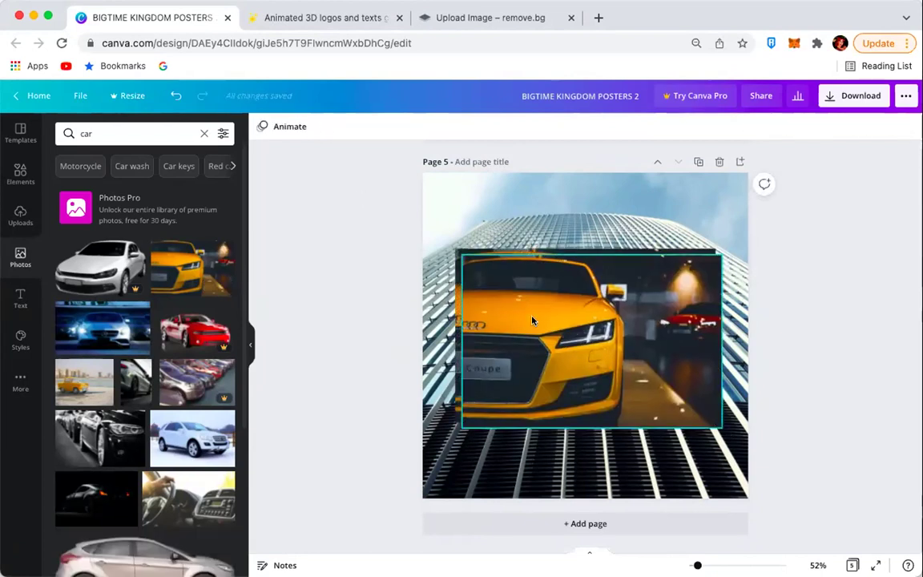
Enlarge the yellow car photo on page 5 to about 1,664 by 1,109 to cover the whole page.
drag(530, 314, 577, 331)
drag(457, 250, 343, 173)
drag(708, 424, 872, 377)
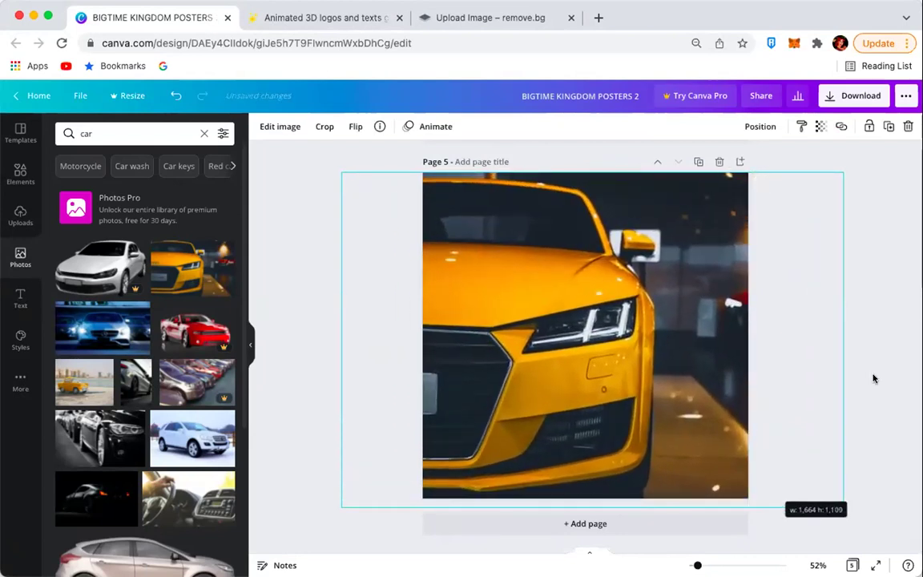
click(873, 378)
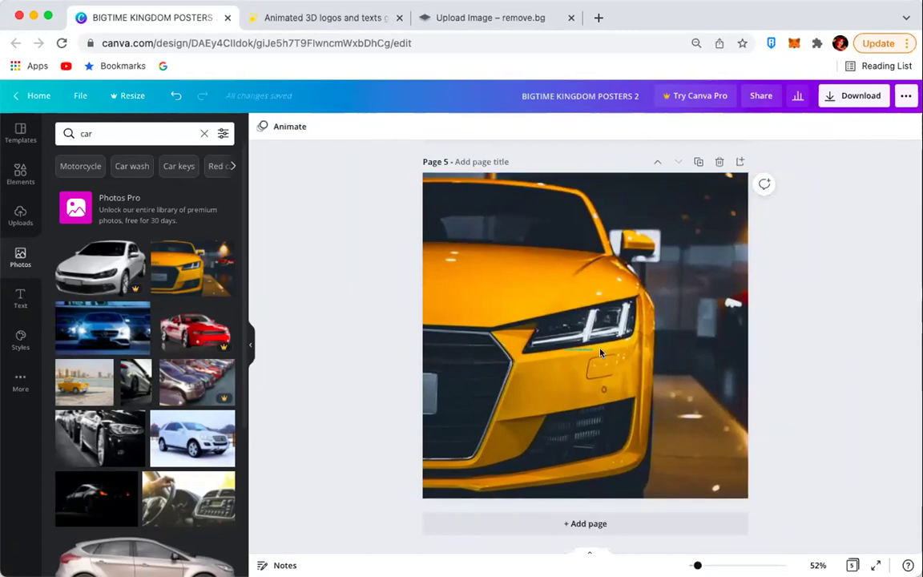
Set the yellow car photo as the page 5 background and shift it sideways within its crop to show more of the grille.
click(532, 324)
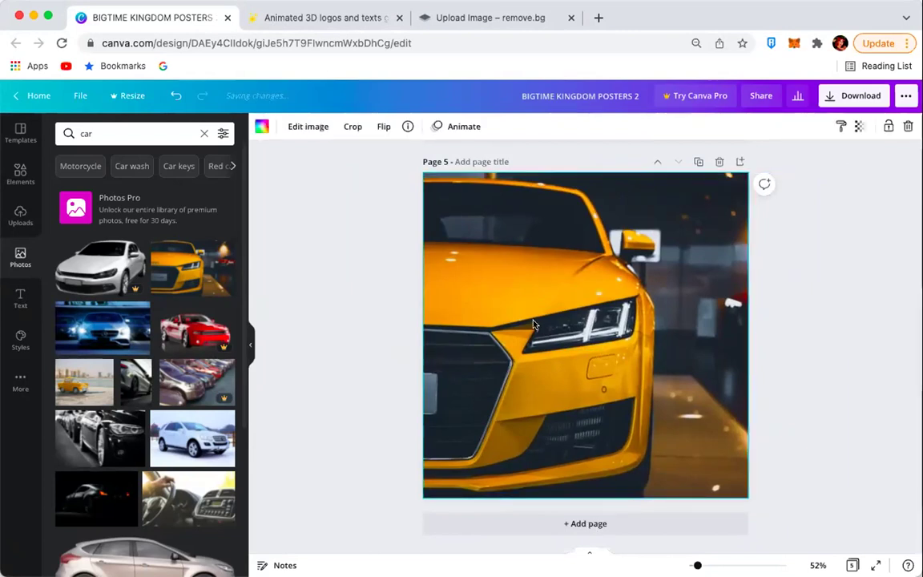
double_click(531, 322)
drag(531, 321, 583, 318)
click(351, 296)
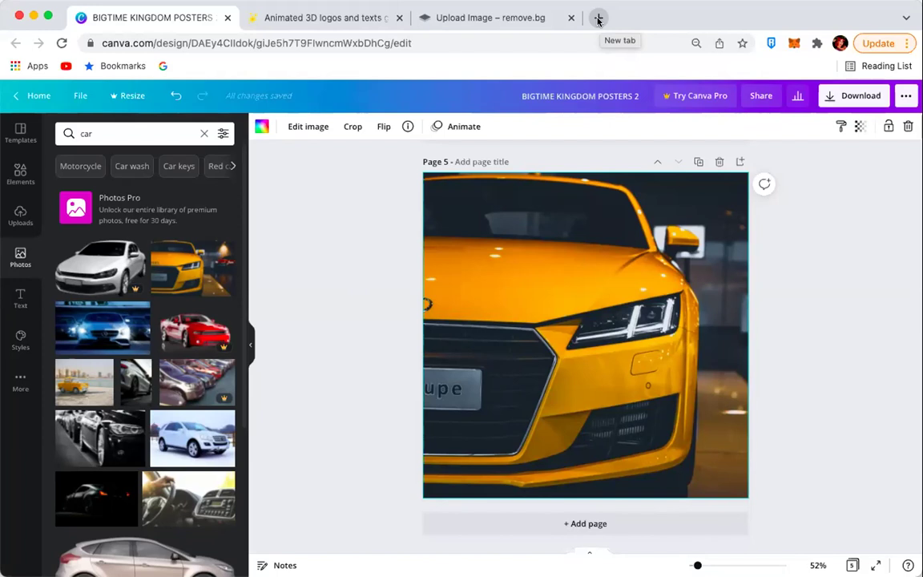
scroll(486, 247, up, 5)
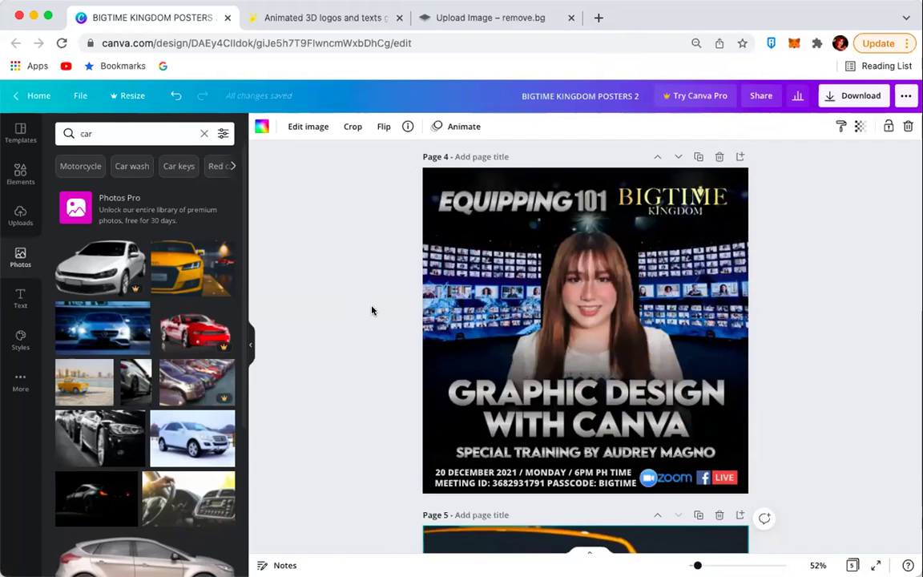
scroll(457, 363, down, 2)
scroll(459, 368, up, 2)
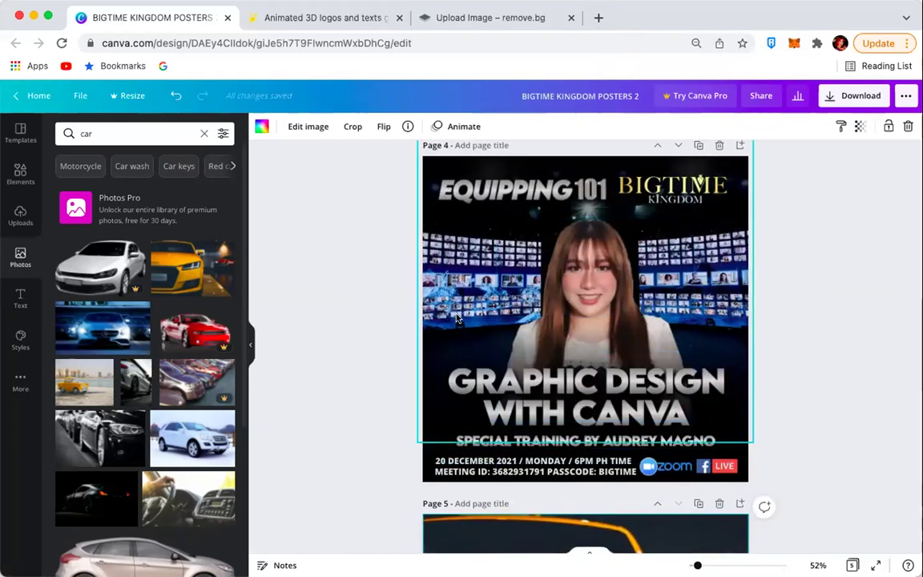
scroll(364, 325, down, 8)
scroll(363, 325, up, 1)
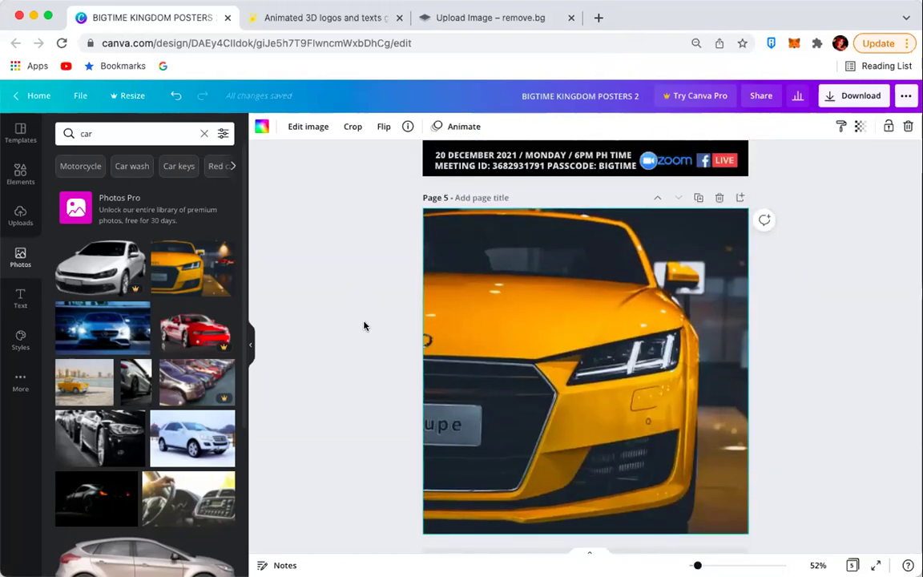
Search Google Images for "eric worre virtual event" in a new browser tab.
key(ctrl+t)
text(eriv w)
key(BackSpace)
key(BackSpace)
key(BackSpace)
text(c)
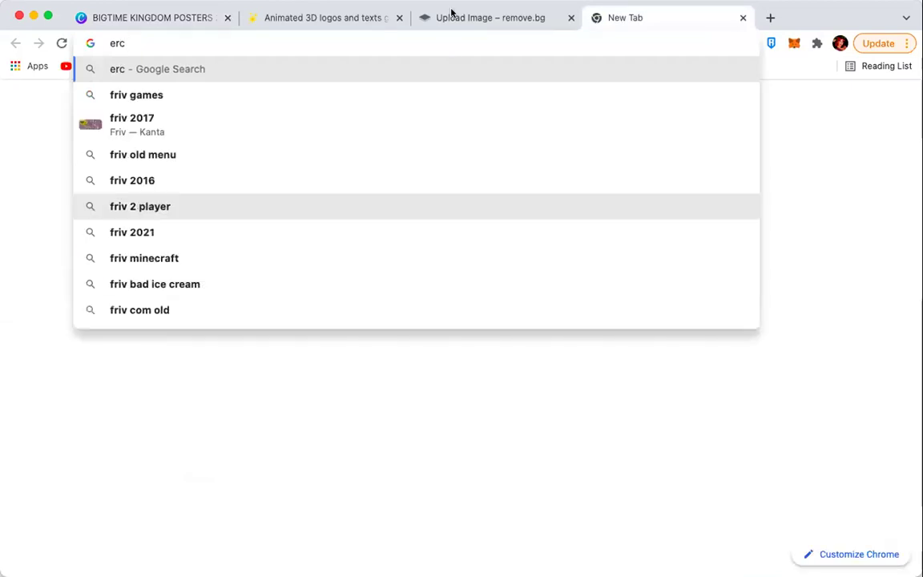
text( w)
key(BackSpace)
key(BackSpace)
key(BackSpace)
text(ic w)
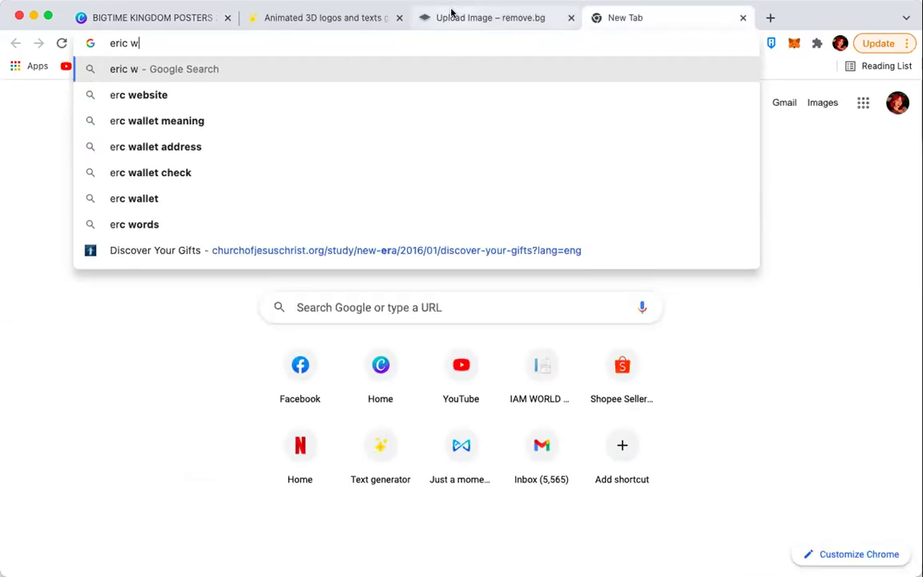
text(orre vir)
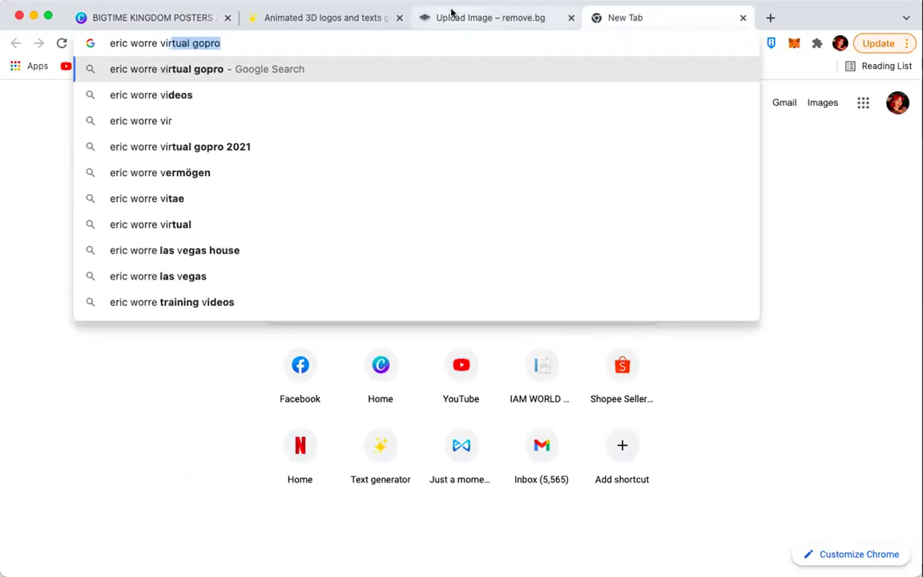
text(tyal)
key(BackSpace)
key(BackSpace)
key(BackSpace)
text(u)
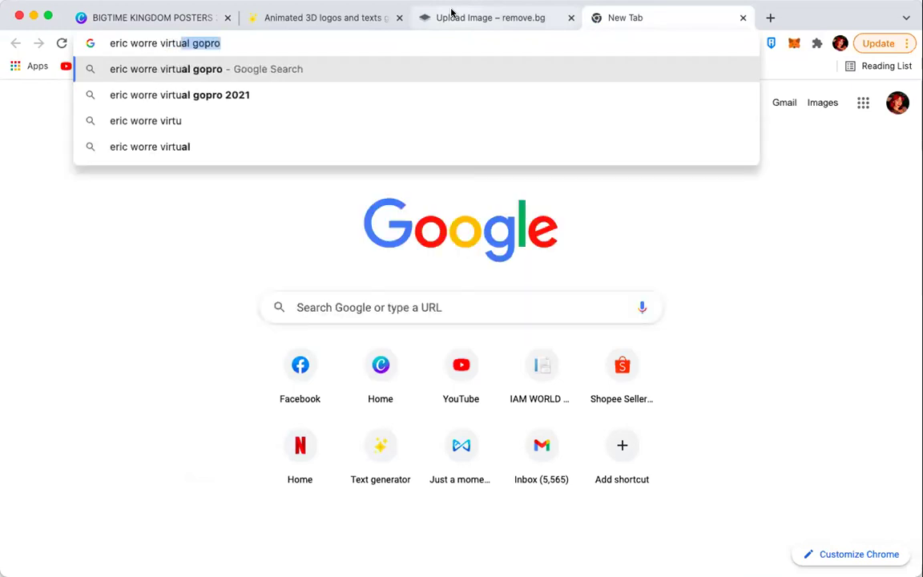
text(al event)
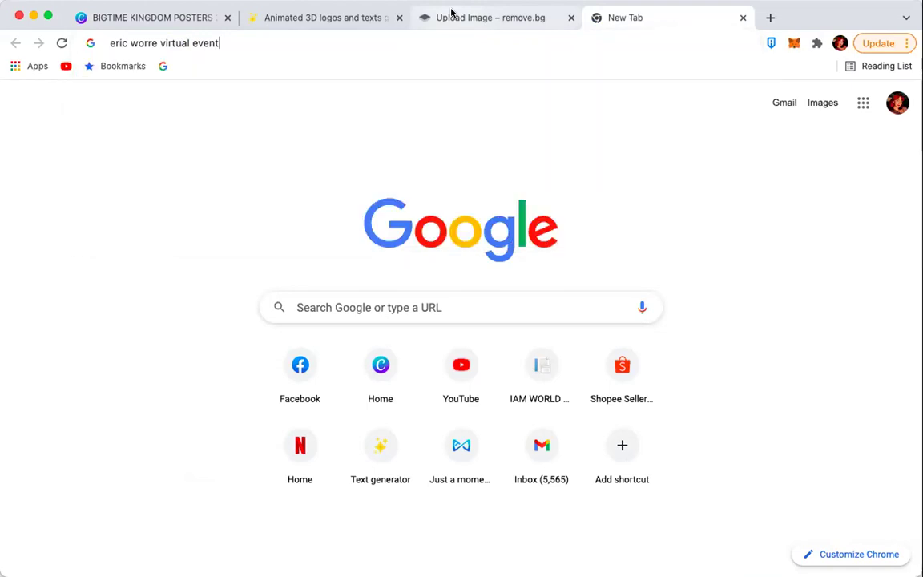
key(Return)
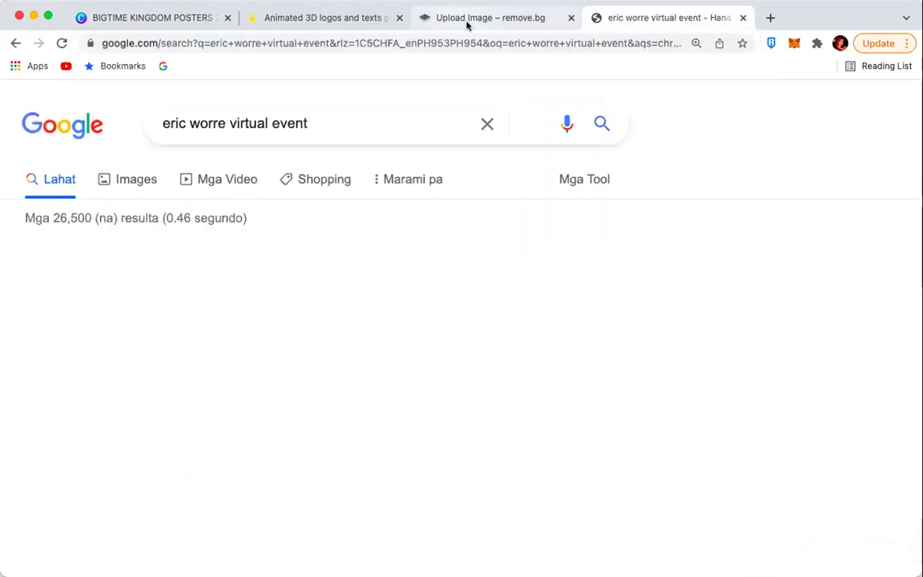
click(124, 181)
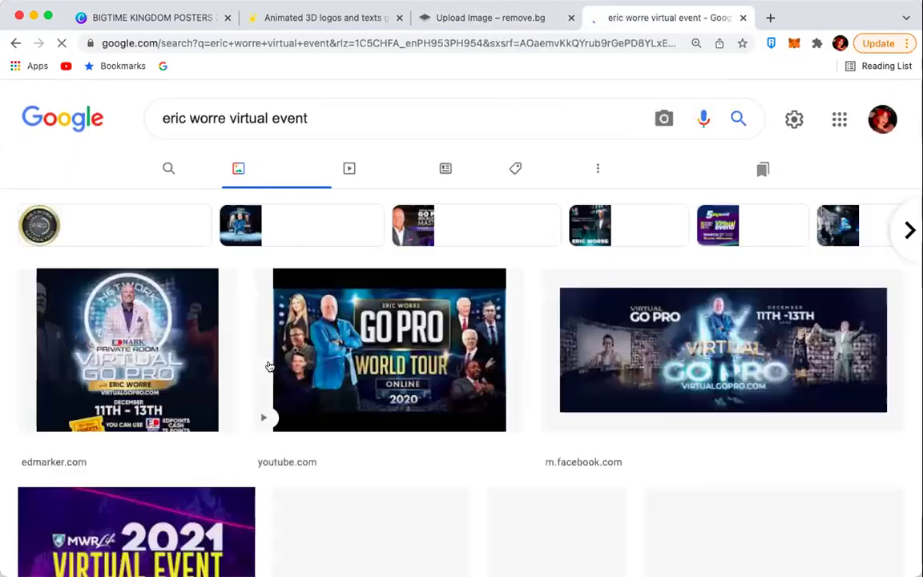
Find PR Newswire's Virtual Go Pro photo of the empty stage surrounded by video screens and save the image to the computer.
scroll(385, 310, down, 5)
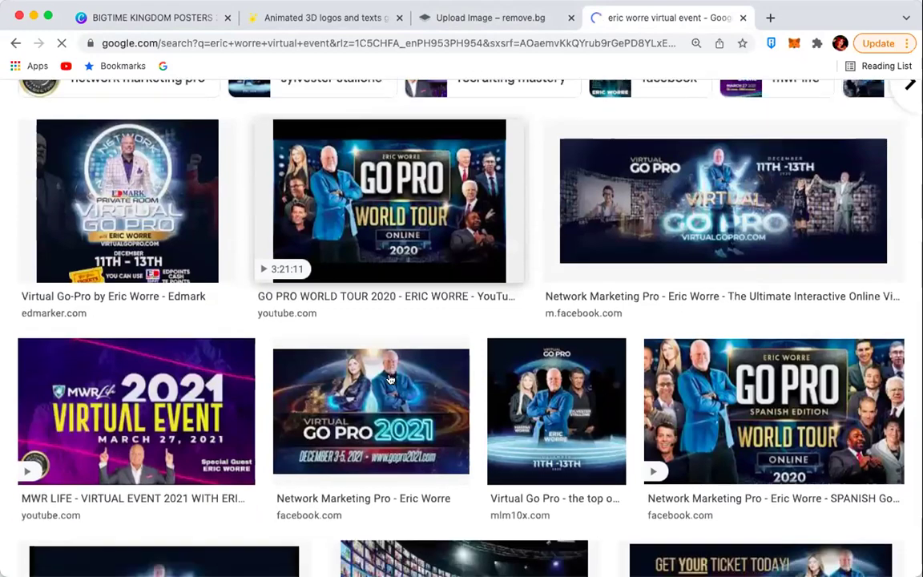
scroll(389, 378, down, 2)
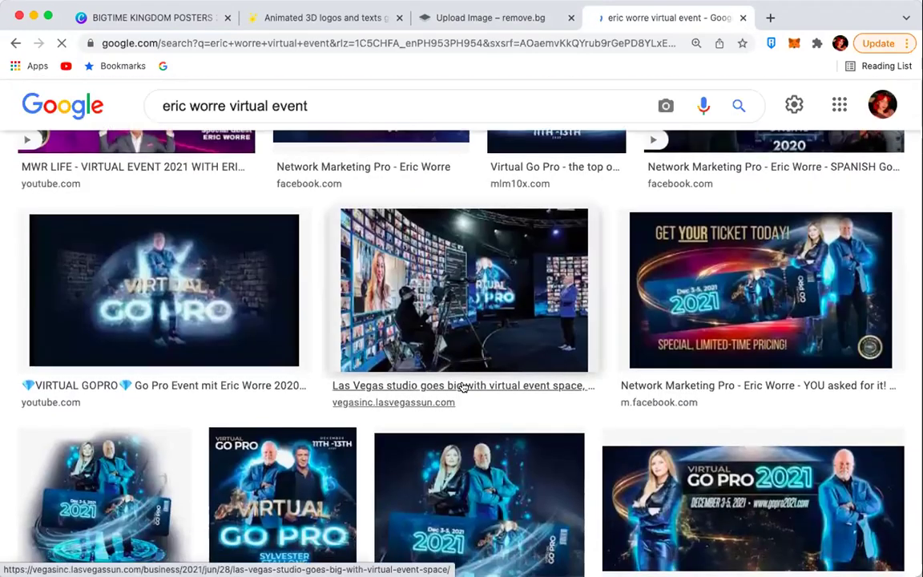
scroll(541, 349, down, 4)
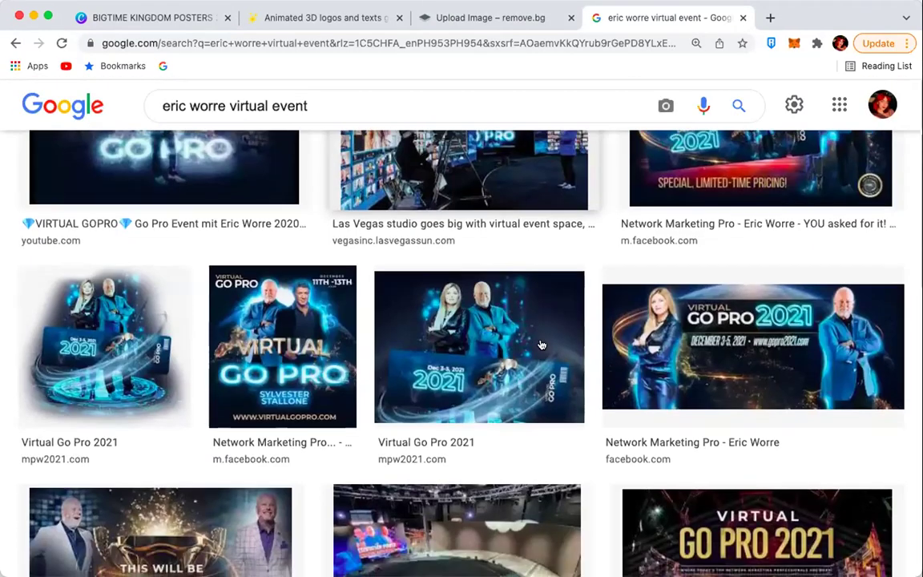
scroll(542, 345, down, 4)
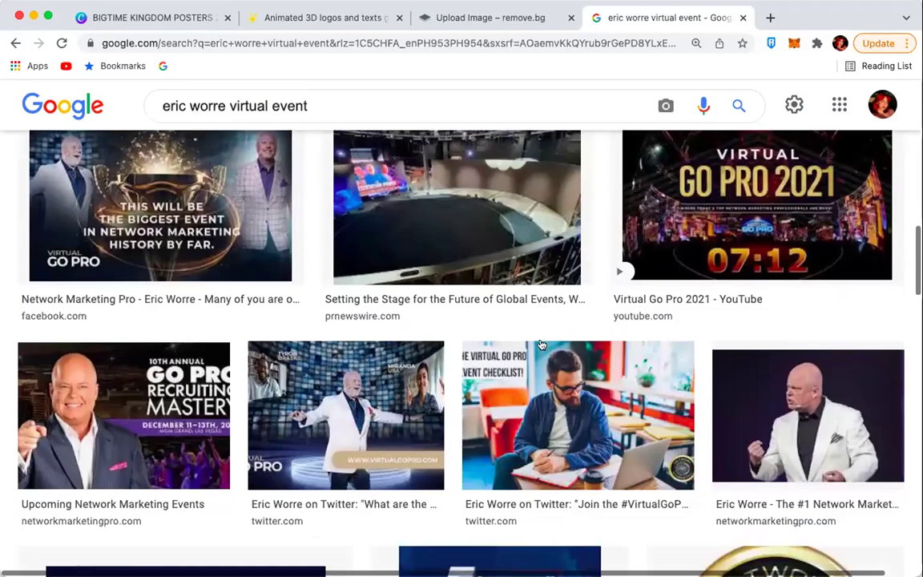
scroll(542, 344, down, 2)
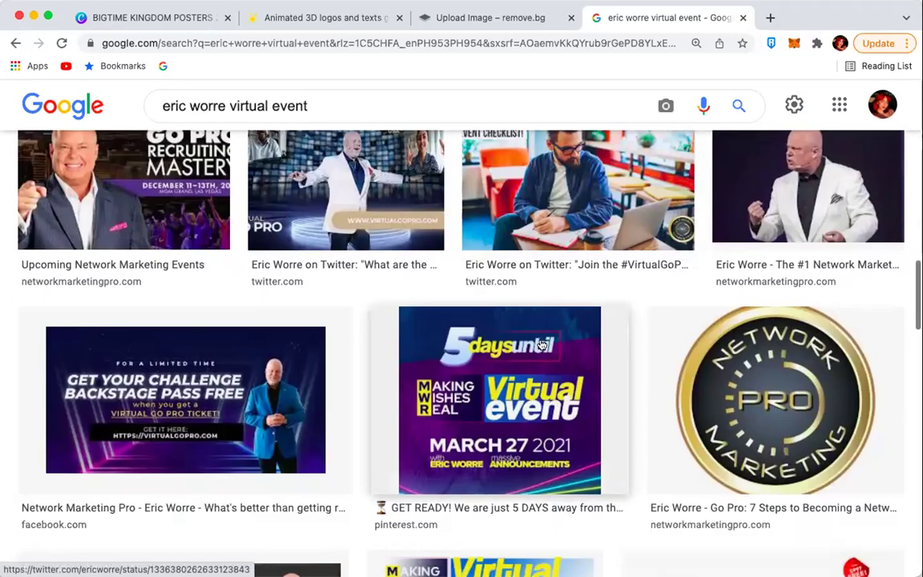
scroll(542, 344, down, 5)
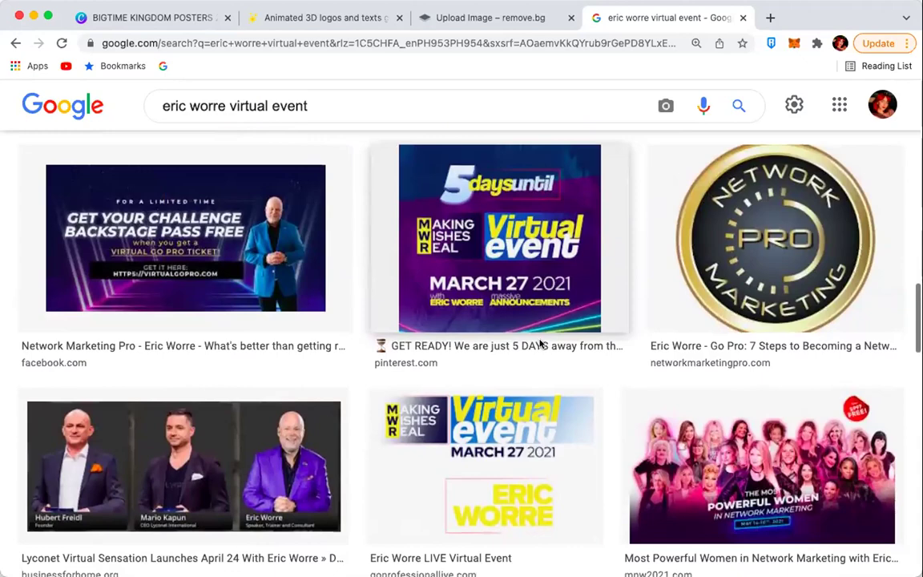
scroll(542, 344, down, 2)
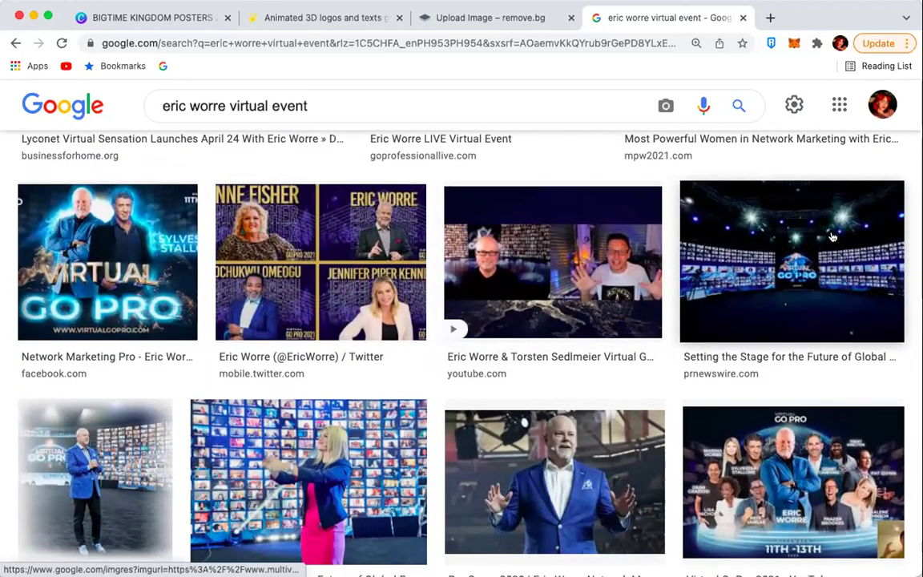
click(750, 213)
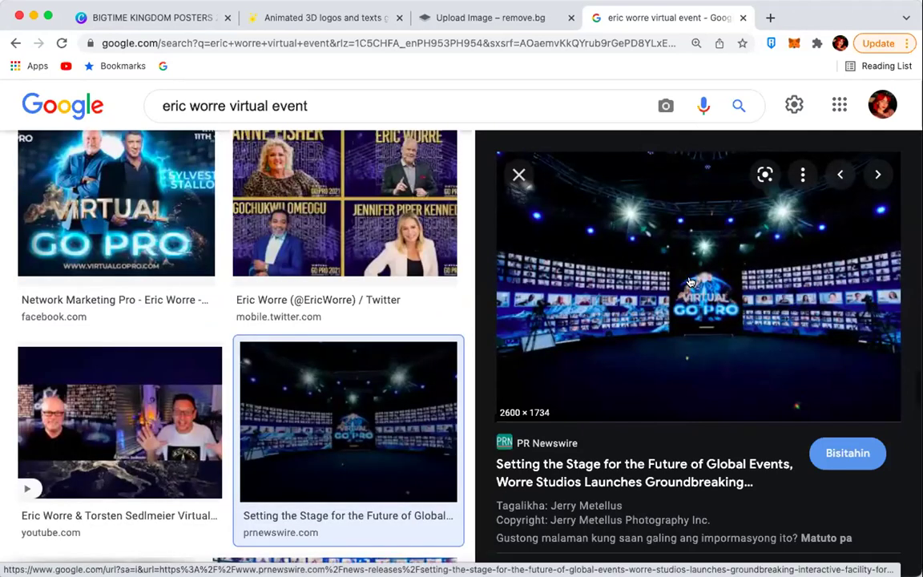
right_click(690, 282)
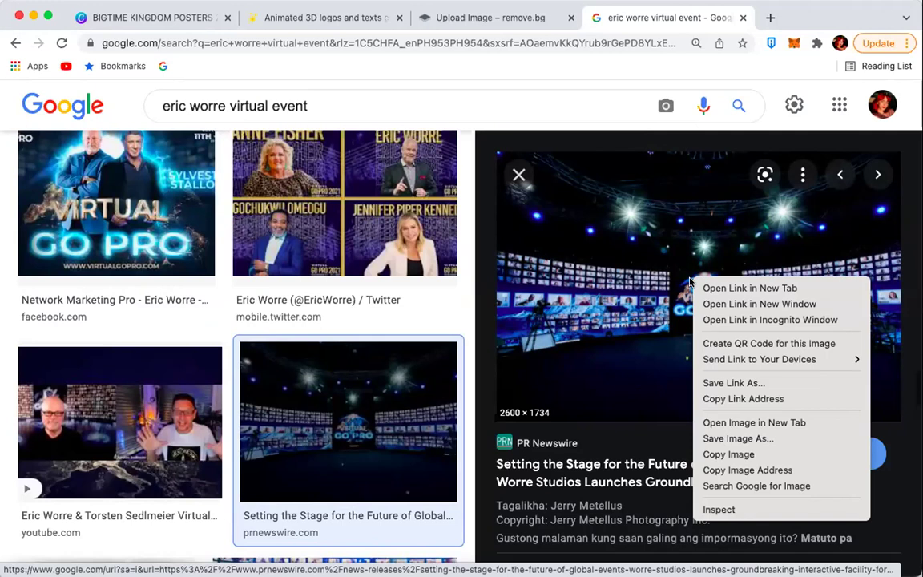
click(716, 434)
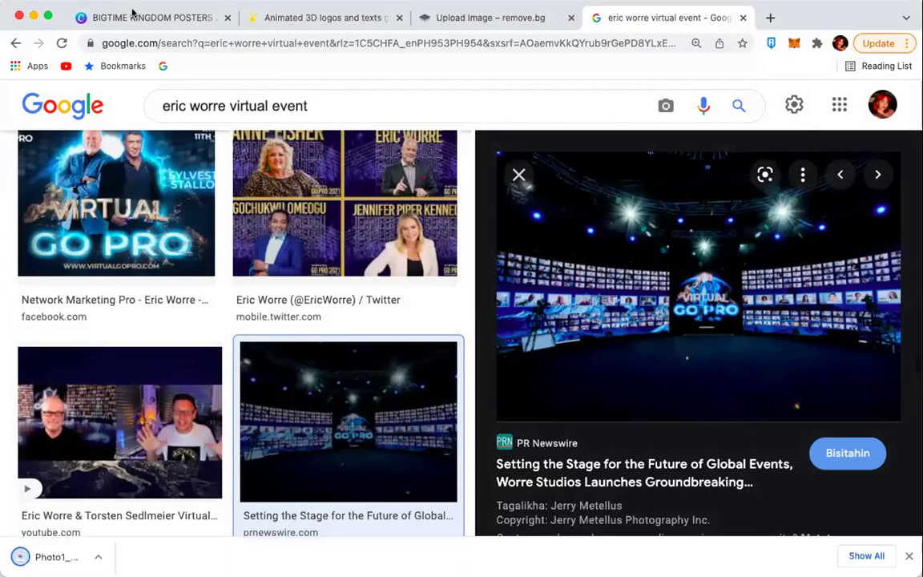
Return to the Canva poster and upload the downloaded Photo1 JPEG of the virtual event stage onto page 5.
click(133, 15)
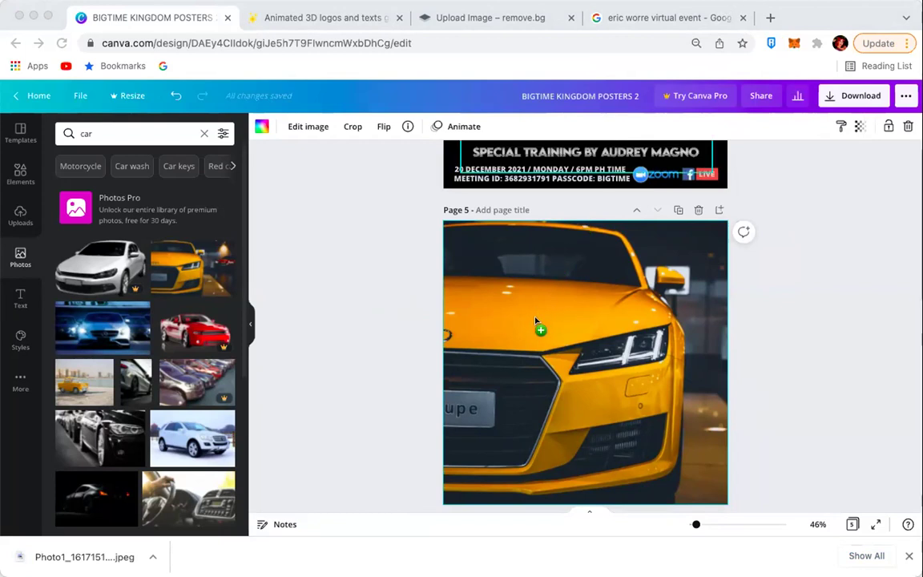
drag(811, 91, 355, 528)
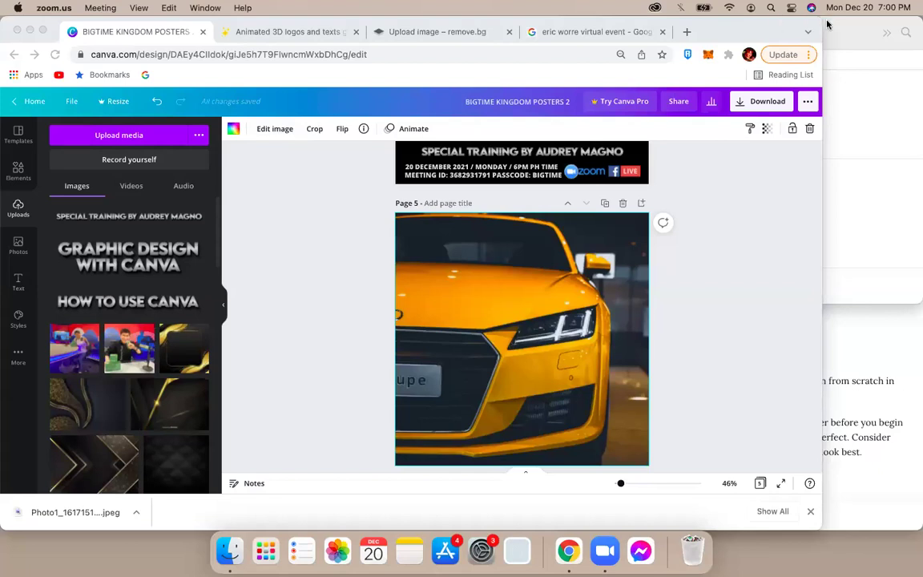
click(851, 35)
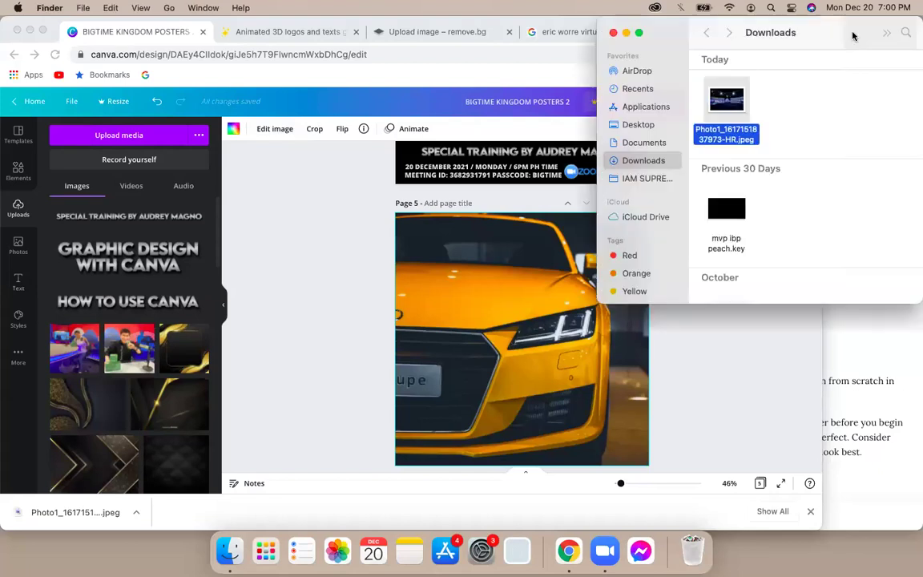
drag(731, 100, 484, 258)
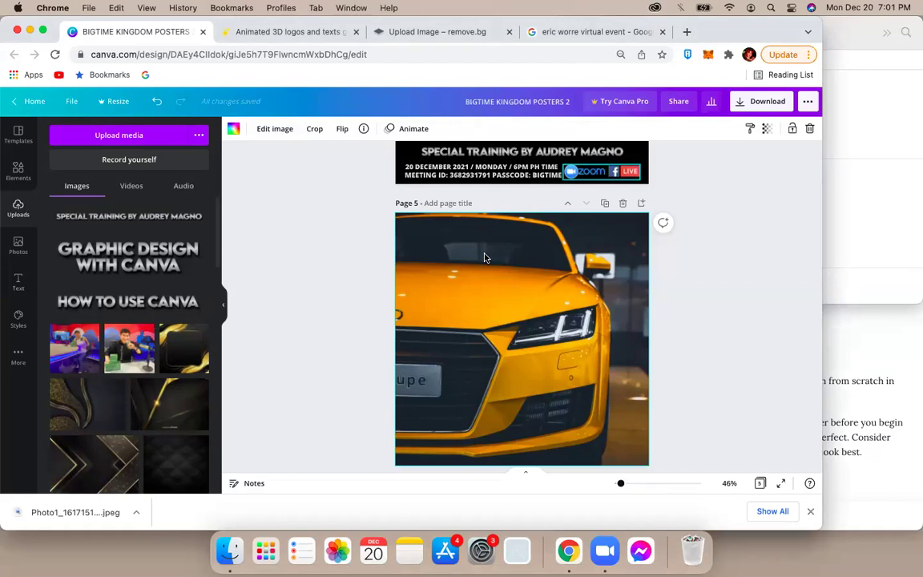
scroll(578, 302, down, 1)
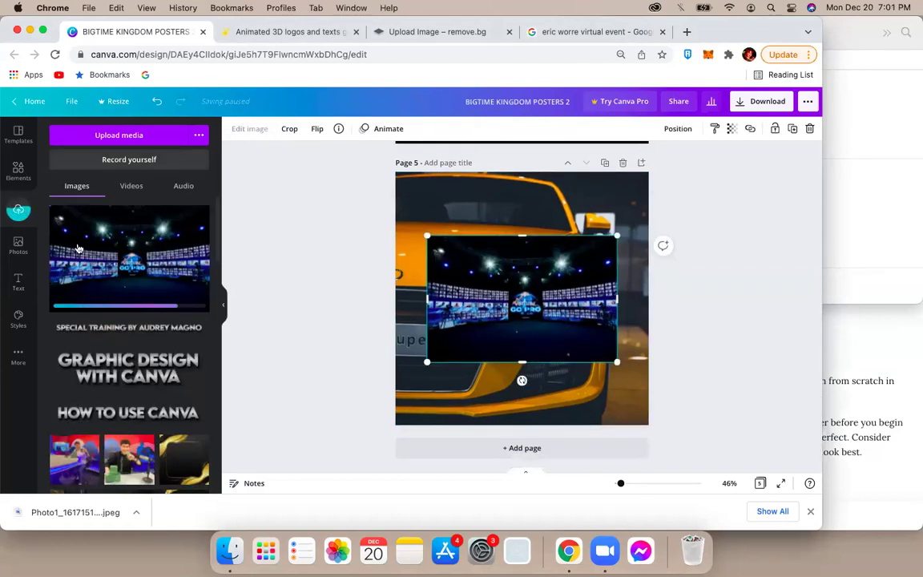
Fill page 5 with the stage photo as its background and shift it within its crop to centre the Virtual Go Pro screen.
drag(354, 214, 317, 184)
drag(617, 362, 765, 456)
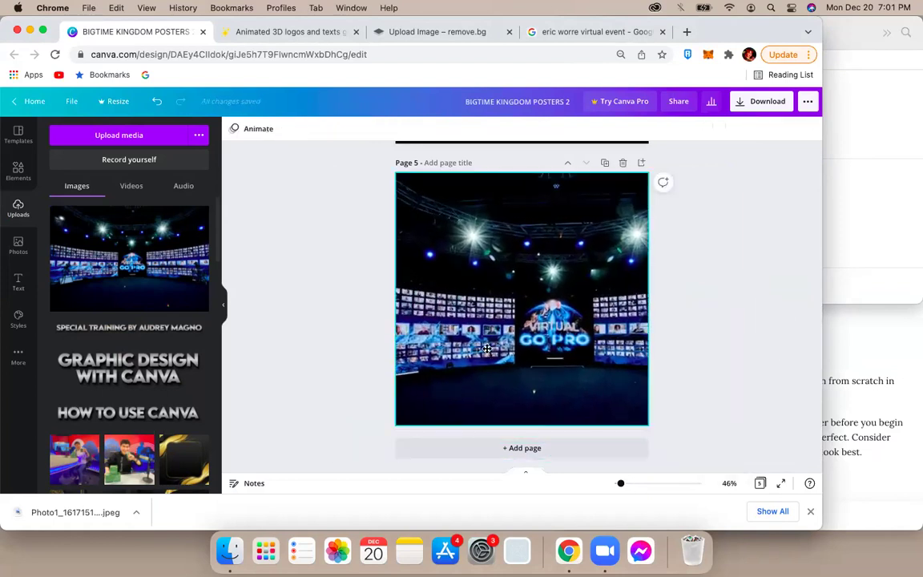
double_click(539, 349)
drag(539, 349, 576, 264)
click(744, 247)
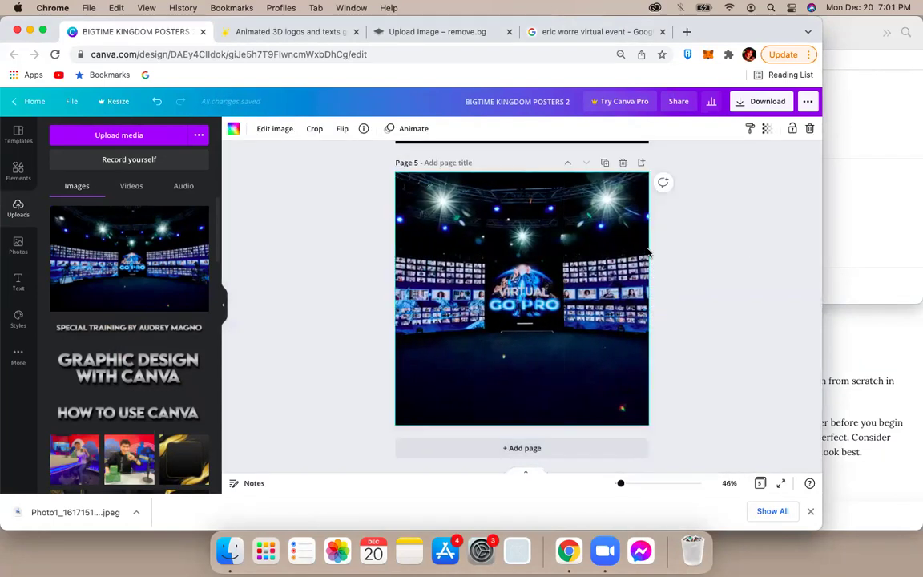
scroll(648, 253, up, 3)
scroll(648, 253, up, 4)
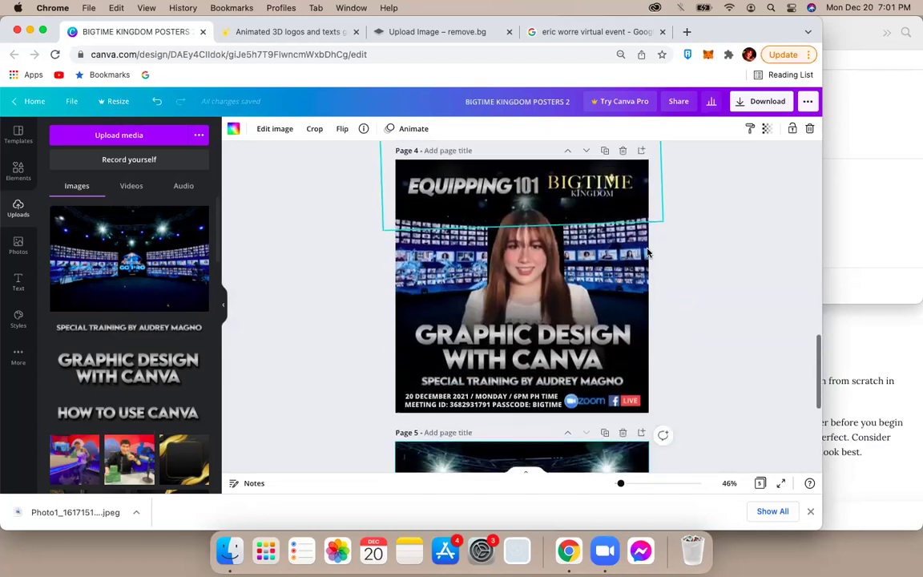
scroll(647, 253, down, 1)
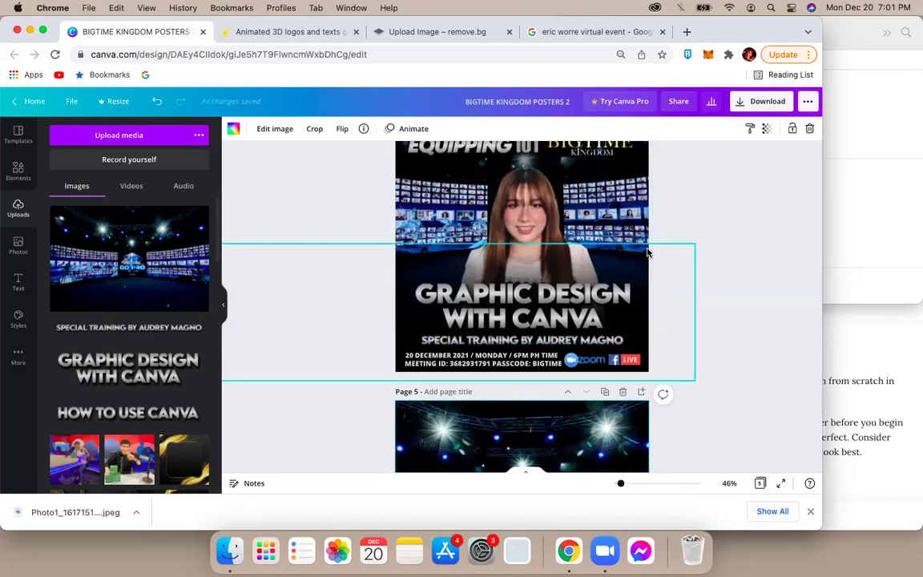